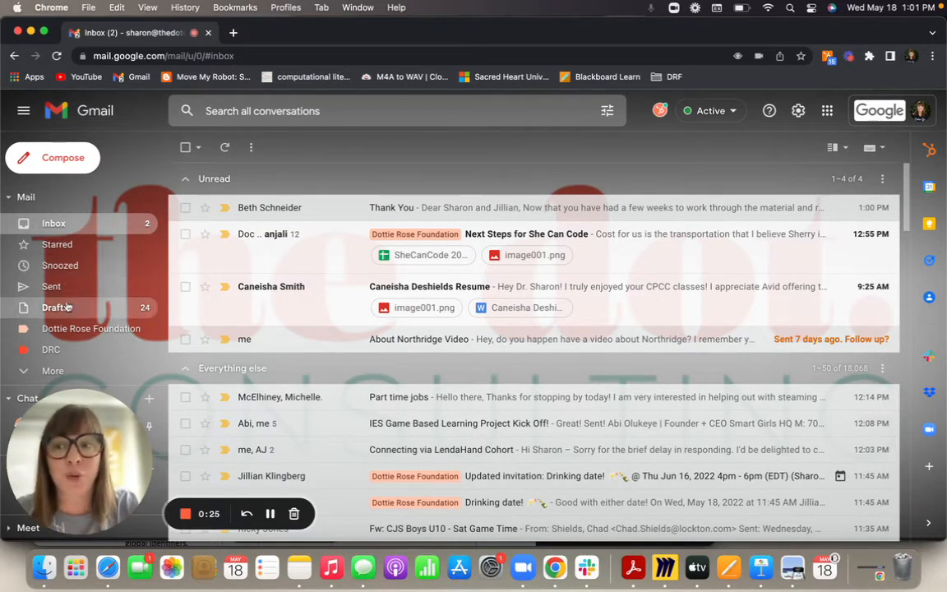
# - Expand the sidebar's More list to reveal Important, Scheduled, All Mail, Spam and Trash
pyautogui.click(25, 370)
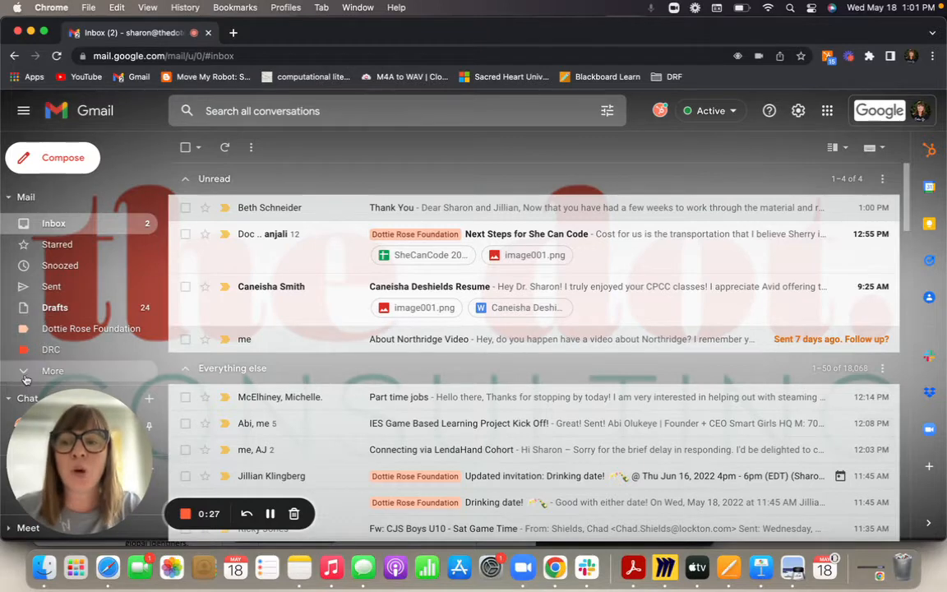
pyautogui.scroll(-2, 32, 370)
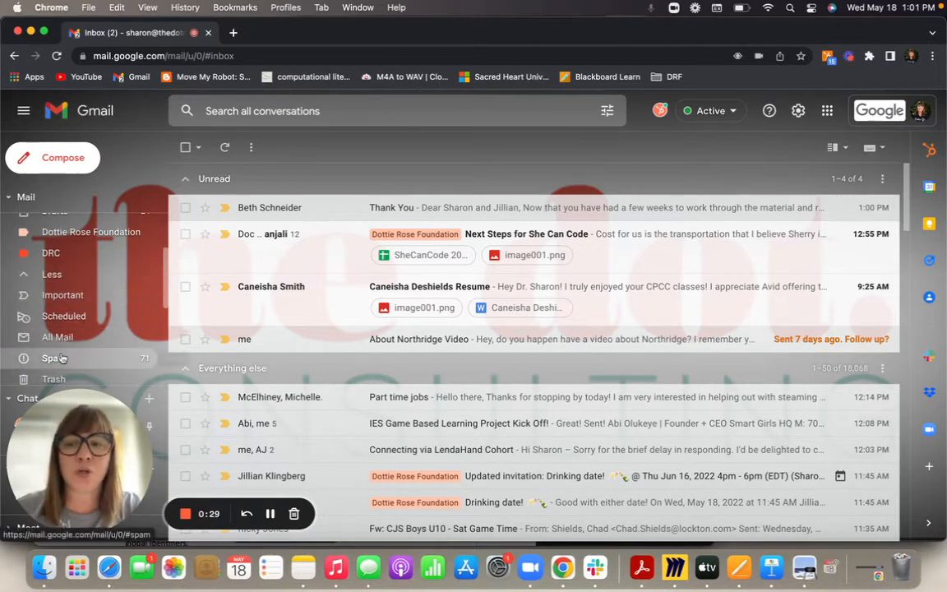
pyautogui.scroll(3, 61, 357)
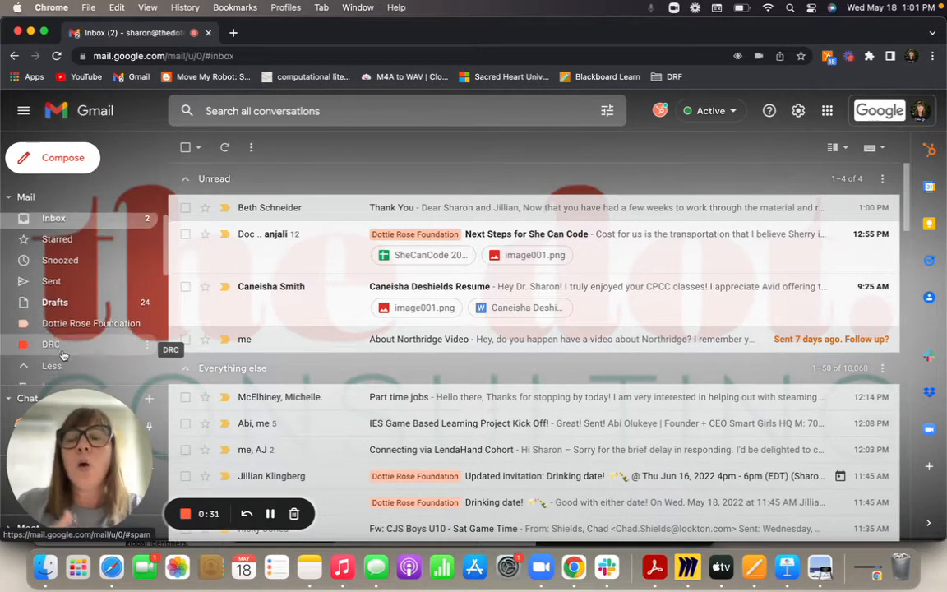
pyautogui.scroll(-1, 63, 355)
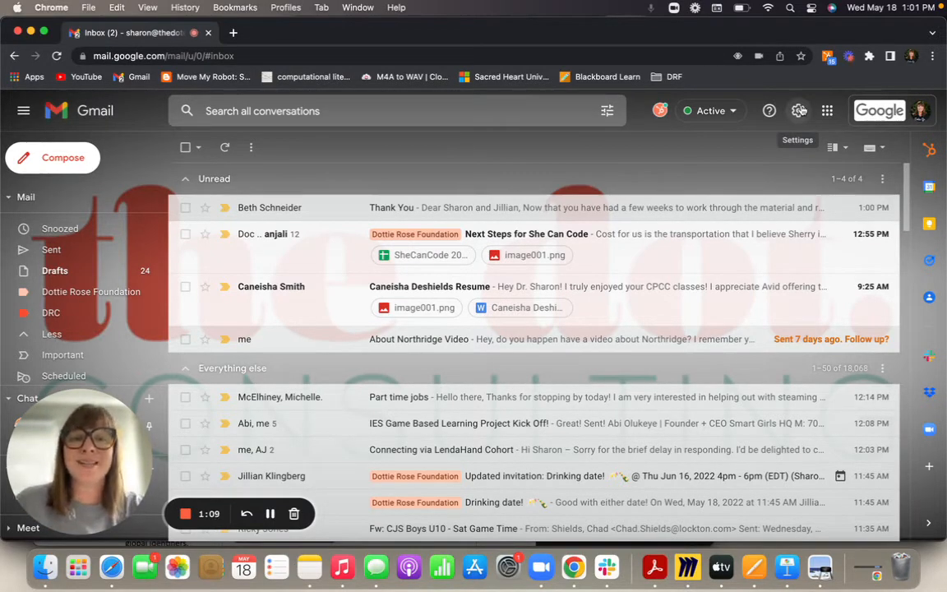
# - Open the full Gmail settings on the Labels tab
pyautogui.click(799, 110)
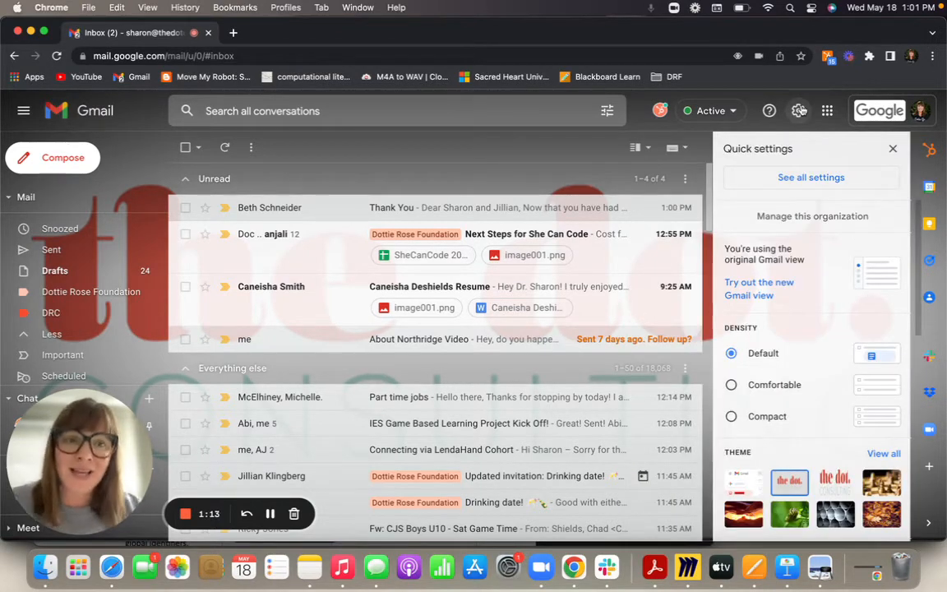
pyautogui.click(781, 178)
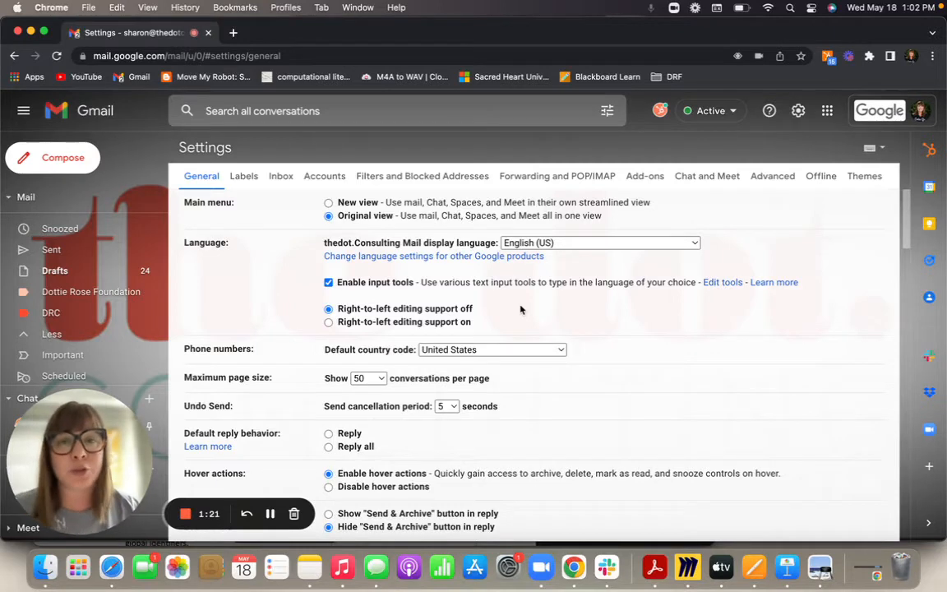
pyautogui.click(253, 177)
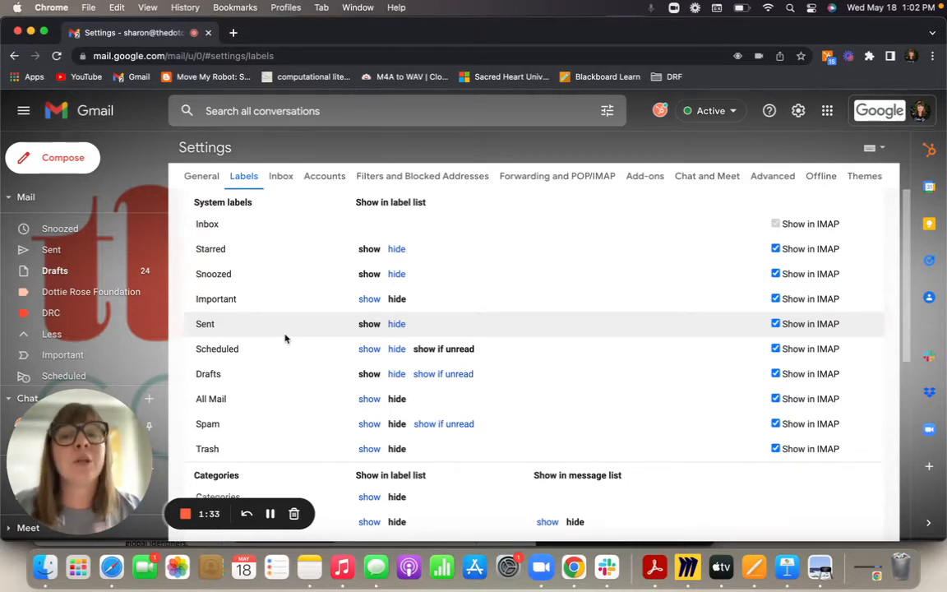
pyautogui.scroll(-3, 285, 338)
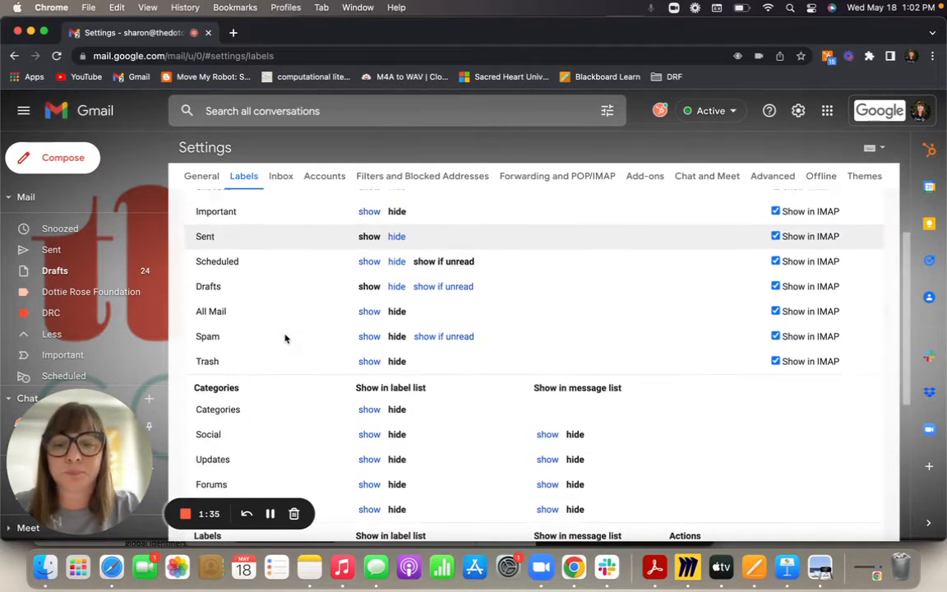
pyautogui.scroll(2, 286, 338)
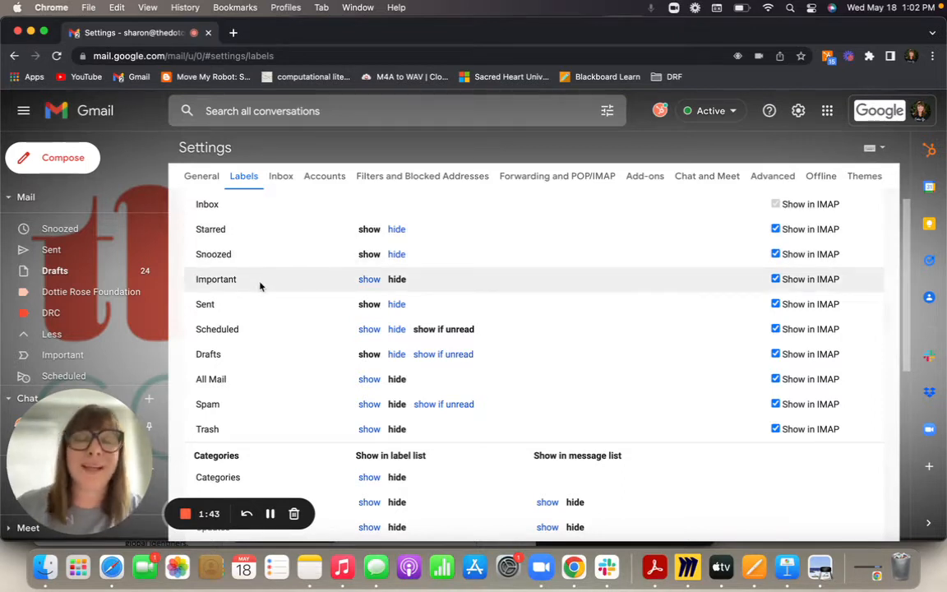
# - Hide and then re-show Starred in the label list, and scroll down to the custom labels
pyautogui.click(397, 229)
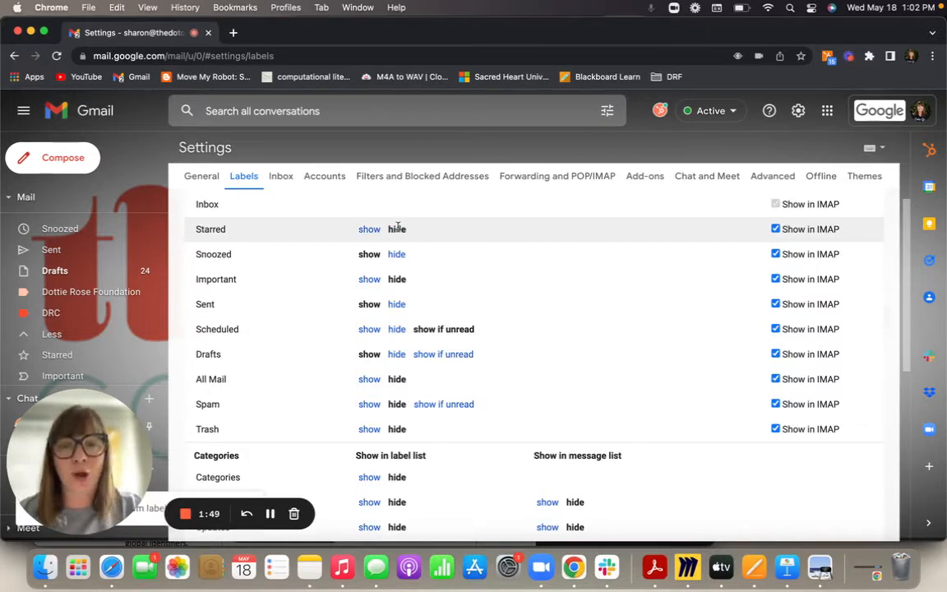
pyautogui.click(368, 229)
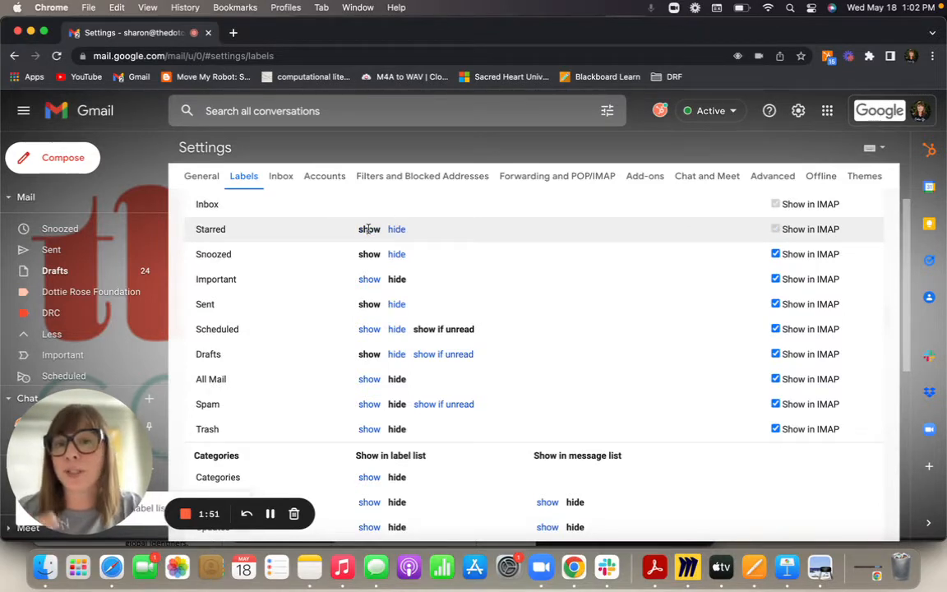
pyautogui.scroll(-10, 369, 229)
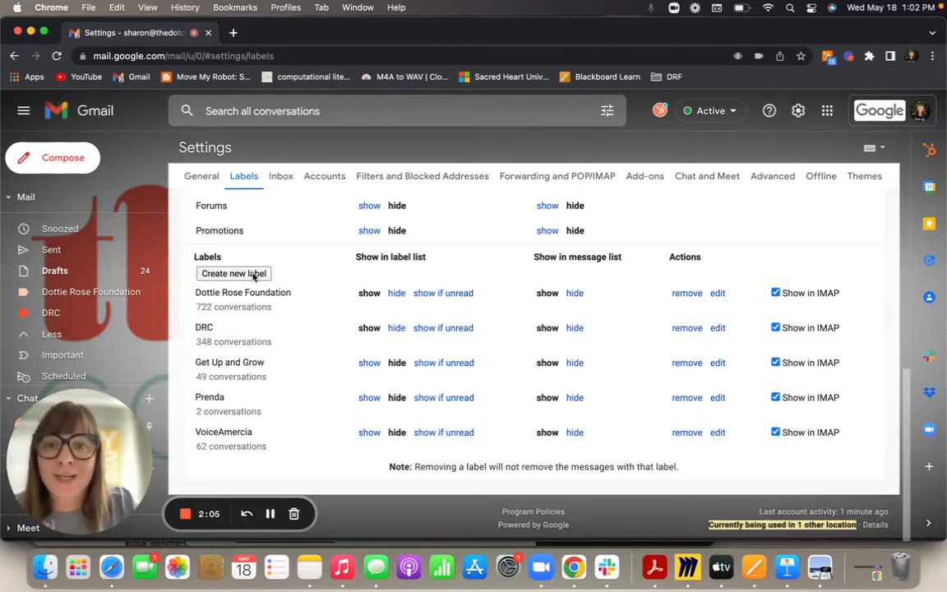
# - Create a new label named 'Charlotte Mecklenburg Schools'
pyautogui.click(251, 274)
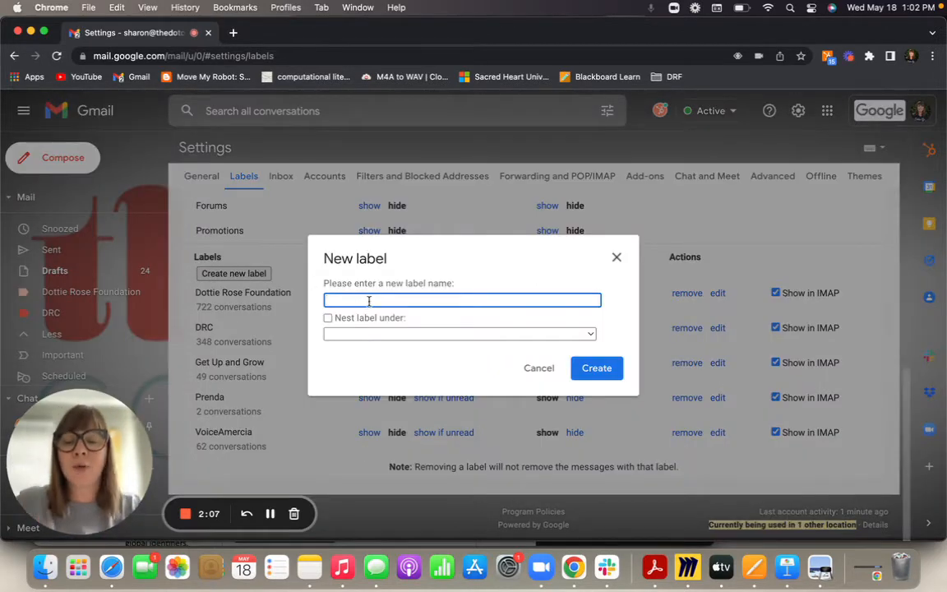
pyautogui.write('Char')
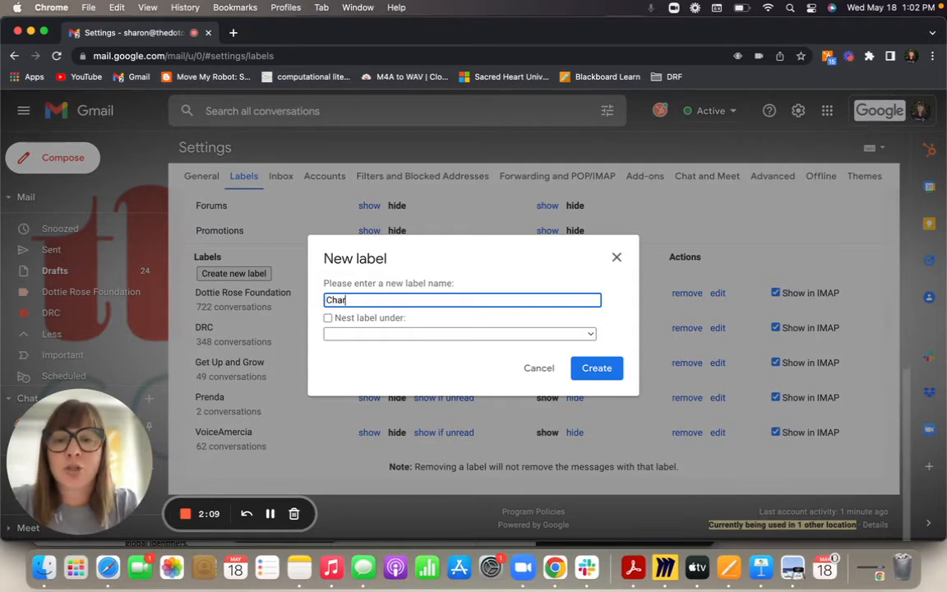
pyautogui.write('lotte Meckl')
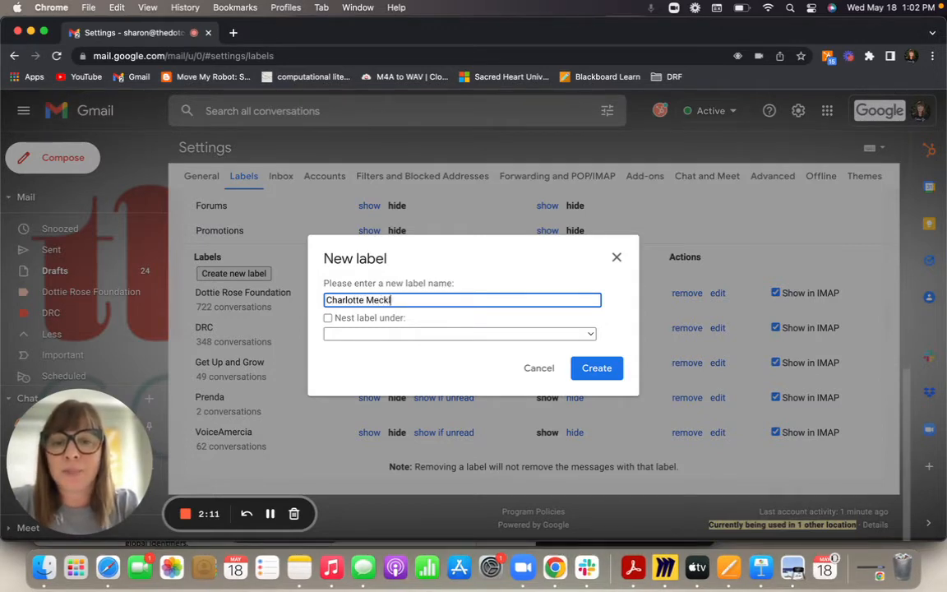
pyautogui.write('enburg Schools')
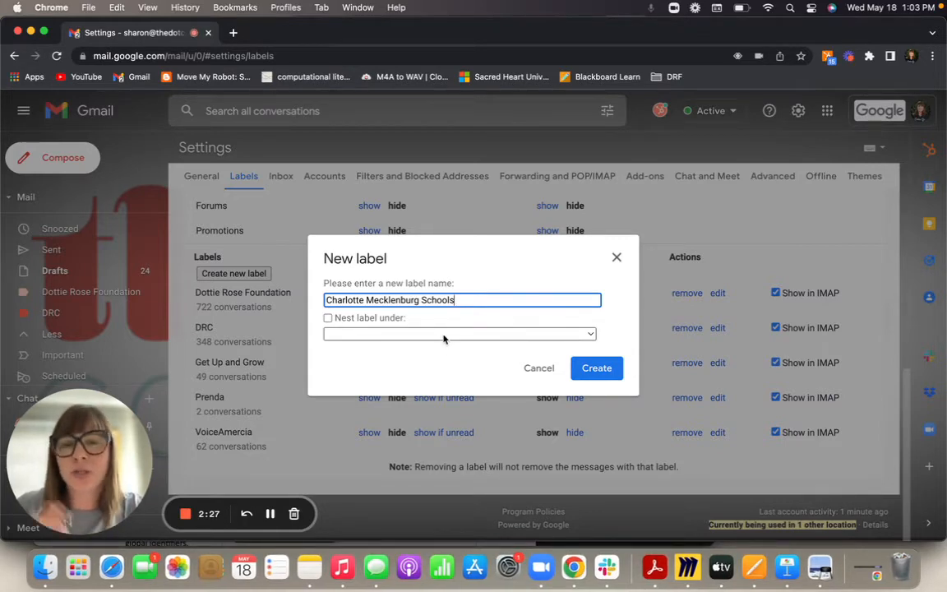
pyautogui.click(596, 369)
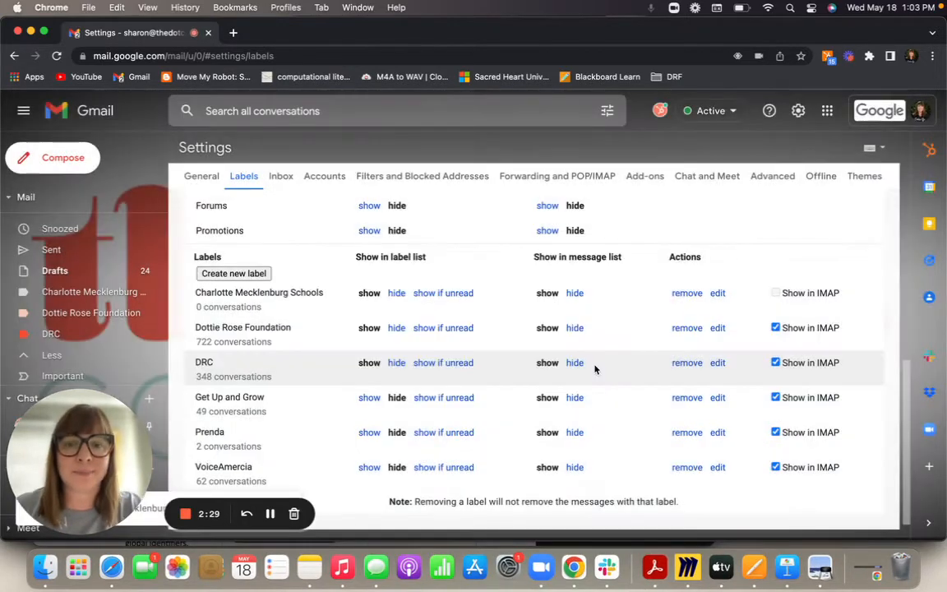
# - Leave the Labels settings and return to the Inbox
pyautogui.scroll(-1, 451, 339)
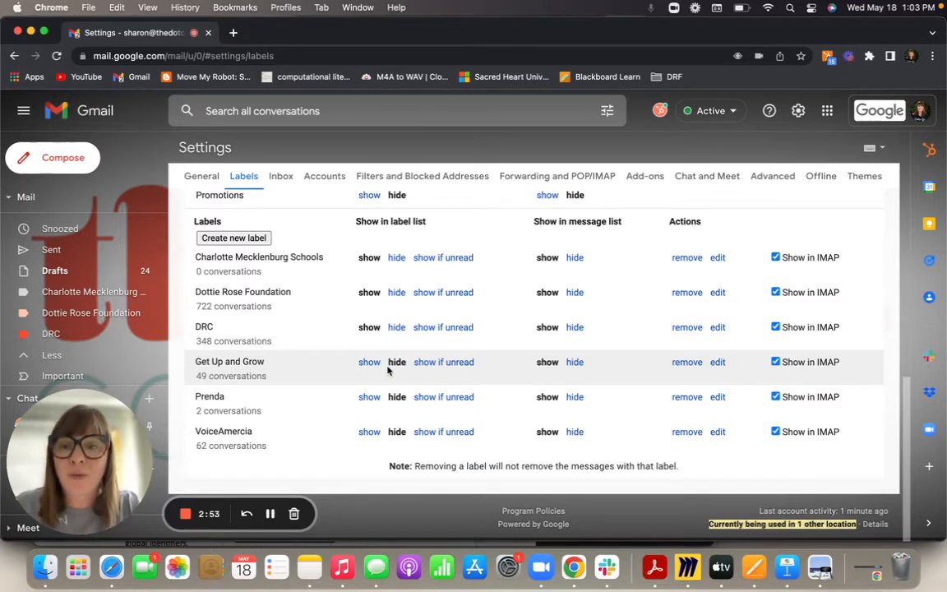
pyautogui.scroll(5, 388, 369)
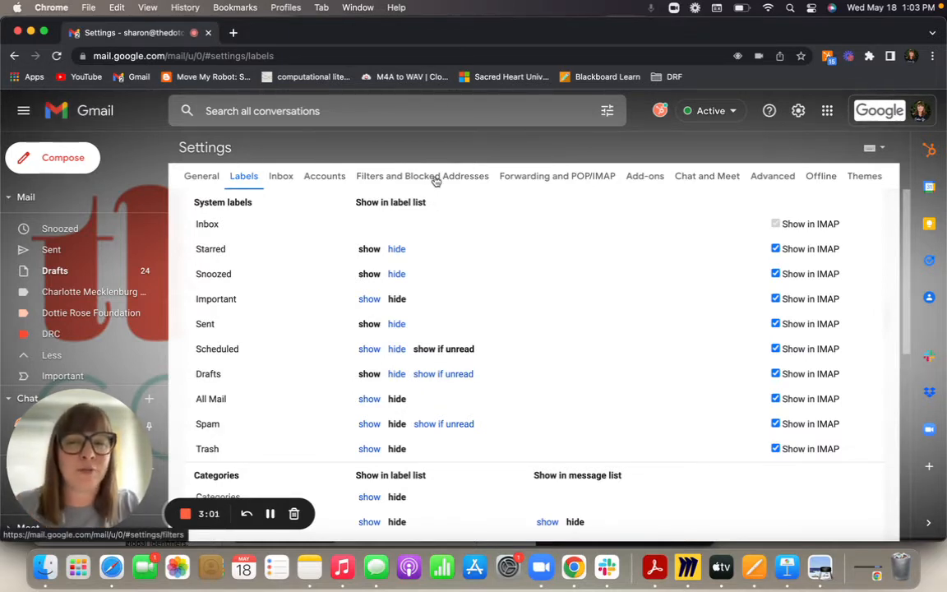
pyautogui.scroll(2, 76, 247)
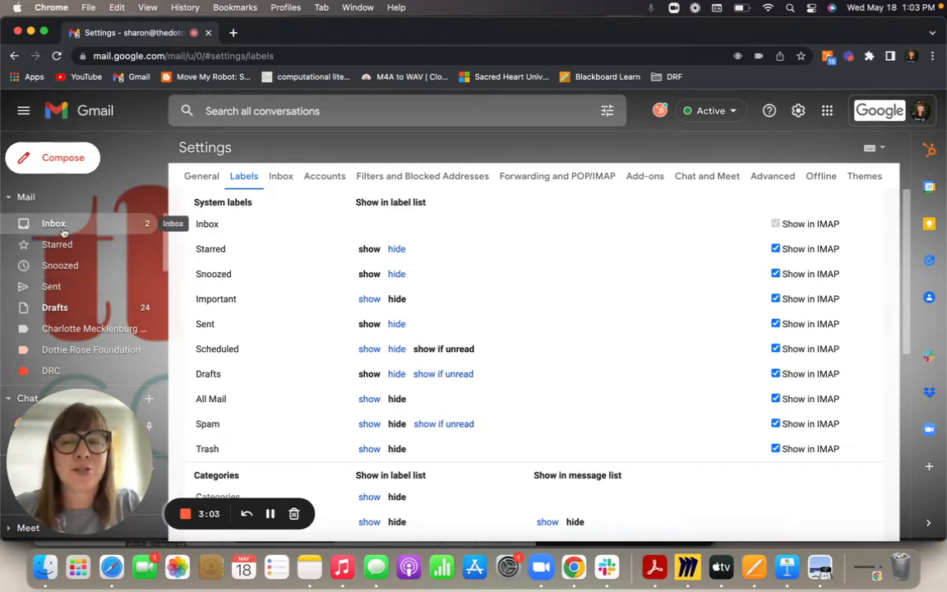
pyautogui.click(62, 229)
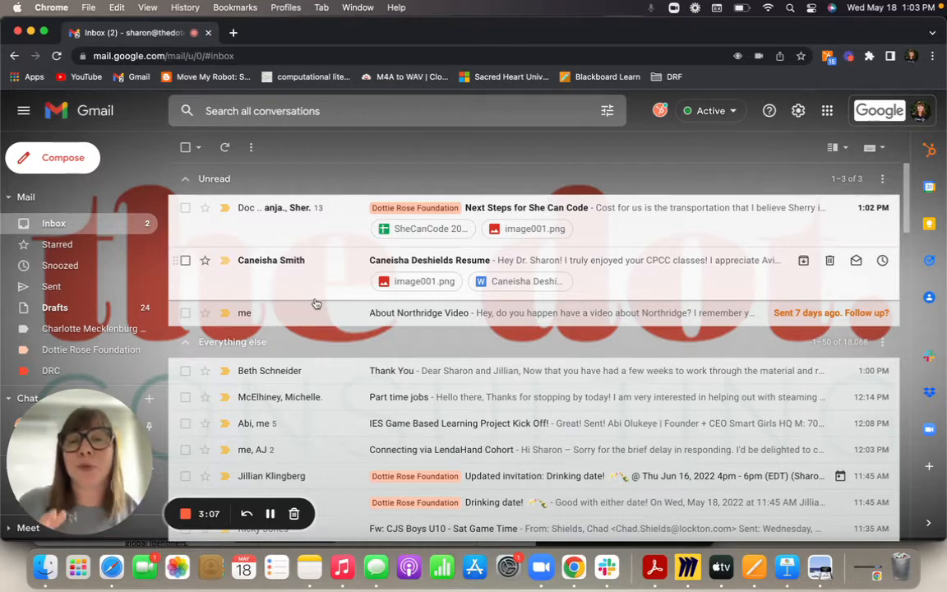
# - Search for the school contact's emails by name and tick the MSA Las Vegas Mailing Address conversation
pyautogui.click(395, 110)
pyautogui.write('walter')
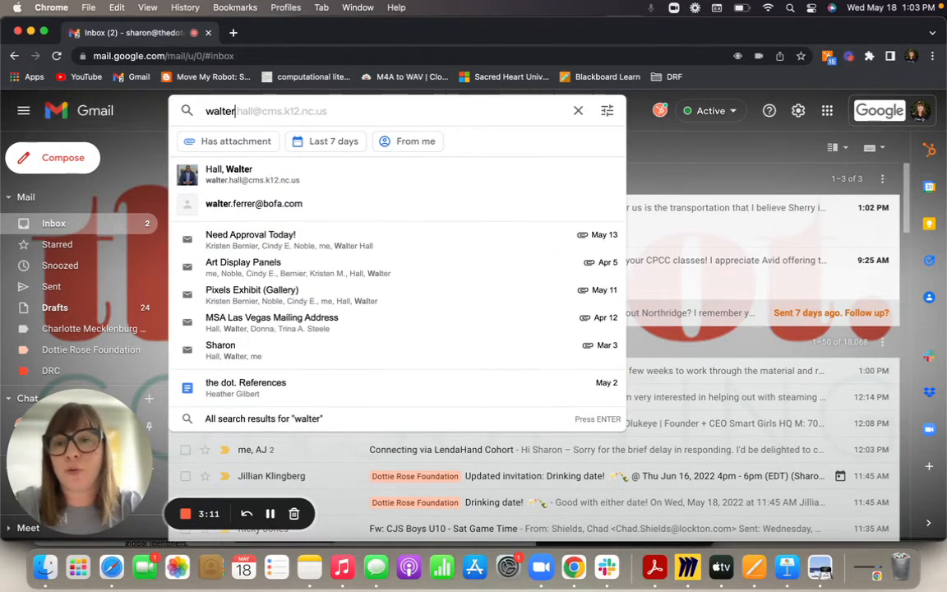
pyautogui.click(407, 165)
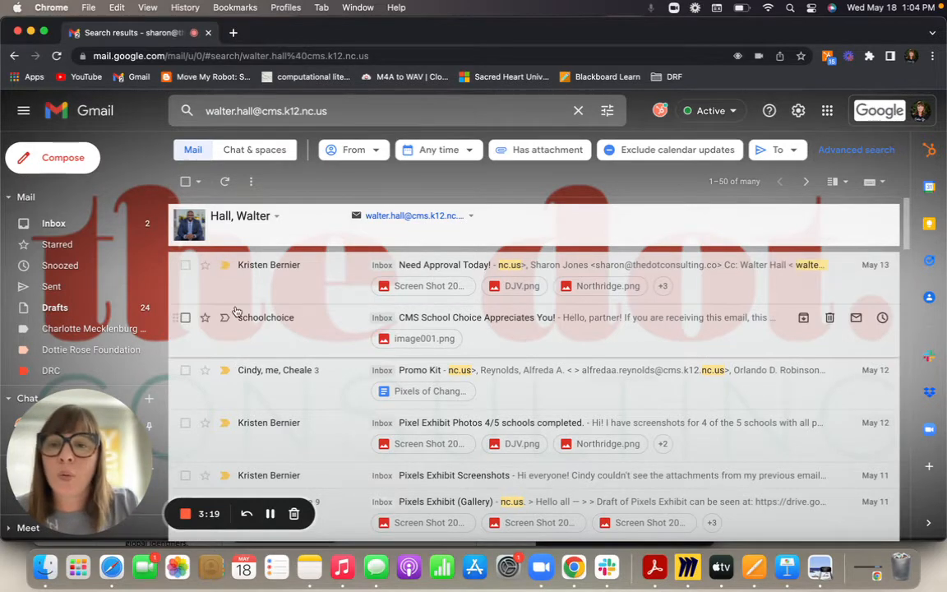
pyautogui.scroll(-4, 240, 374)
pyautogui.scroll(-7, 241, 380)
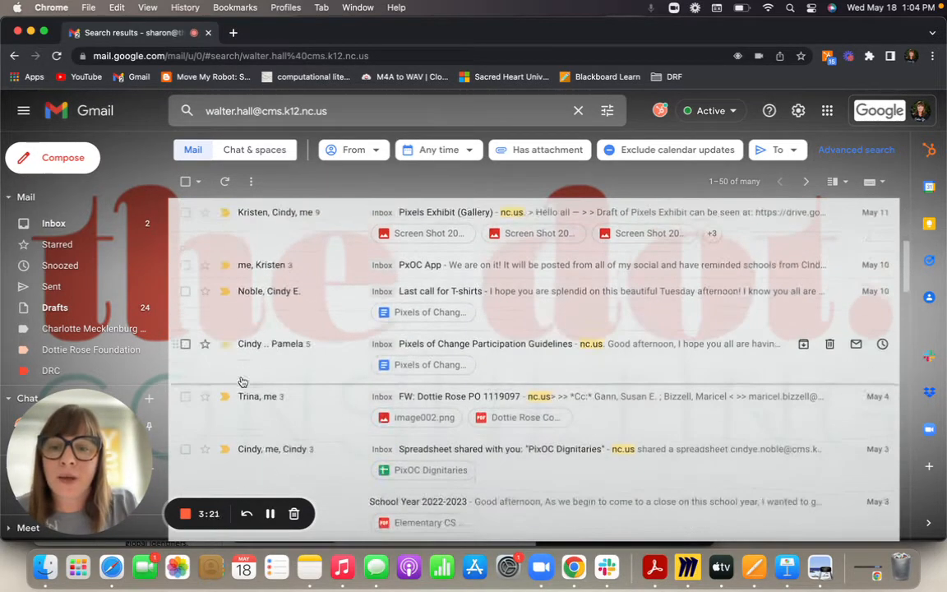
pyautogui.scroll(-2, 241, 379)
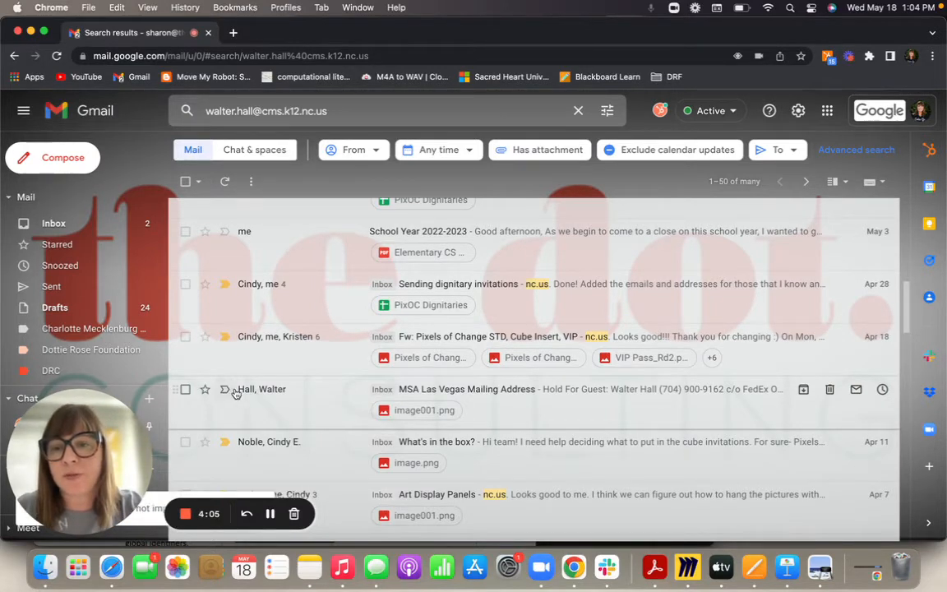
pyautogui.click(186, 389)
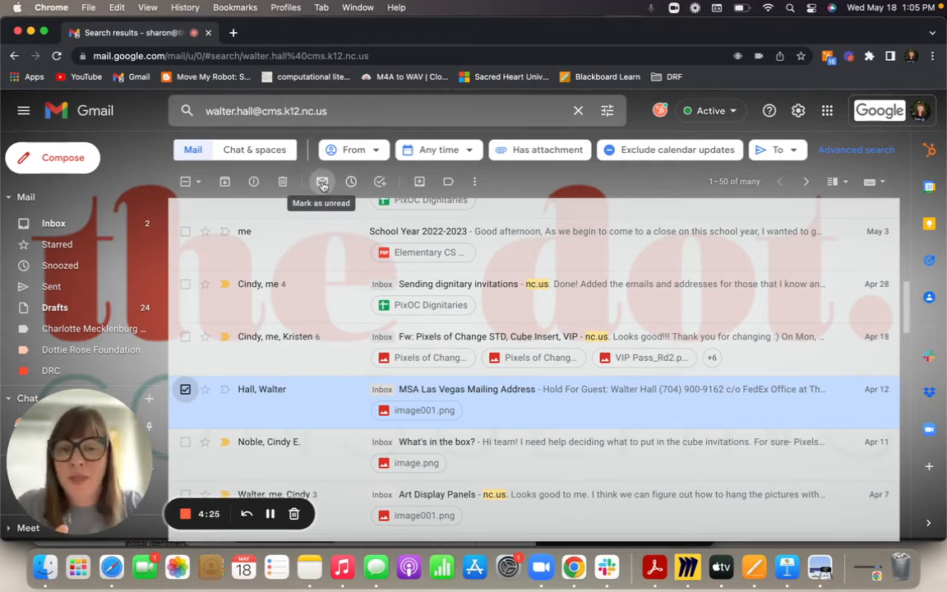
# - Apply the Charlotte Mecklenburg Schools label to the selected conversation
pyautogui.click(449, 182)
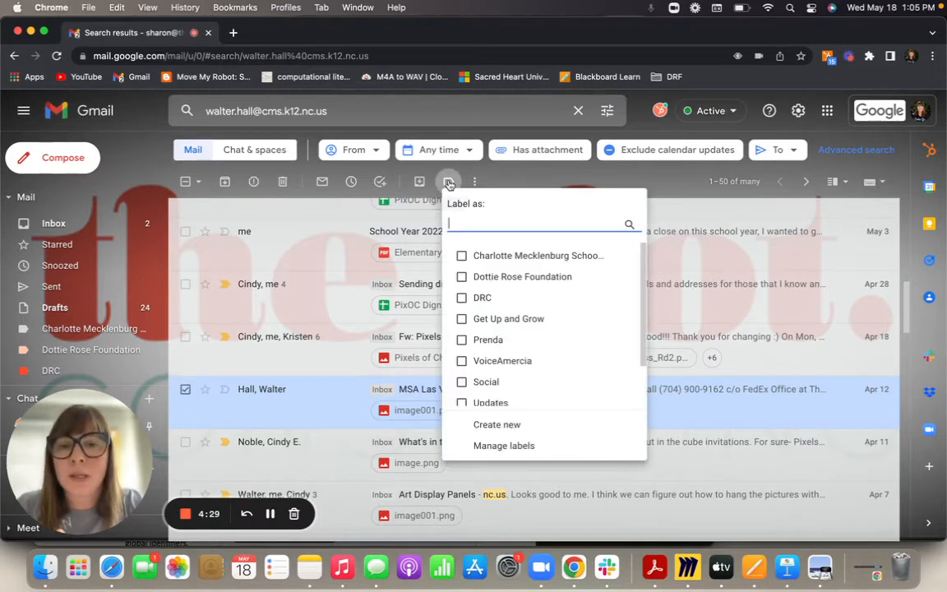
pyautogui.click(462, 256)
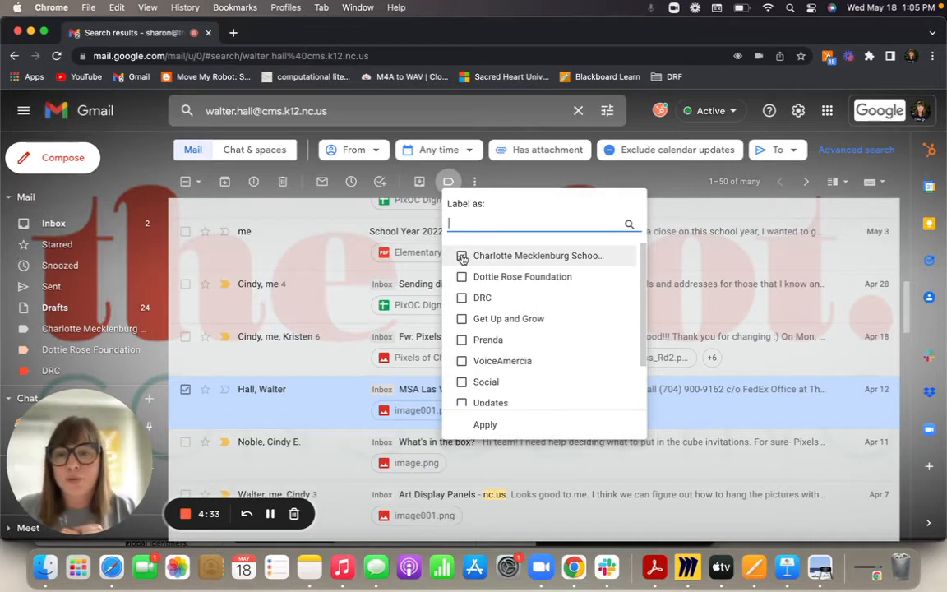
pyautogui.click(509, 424)
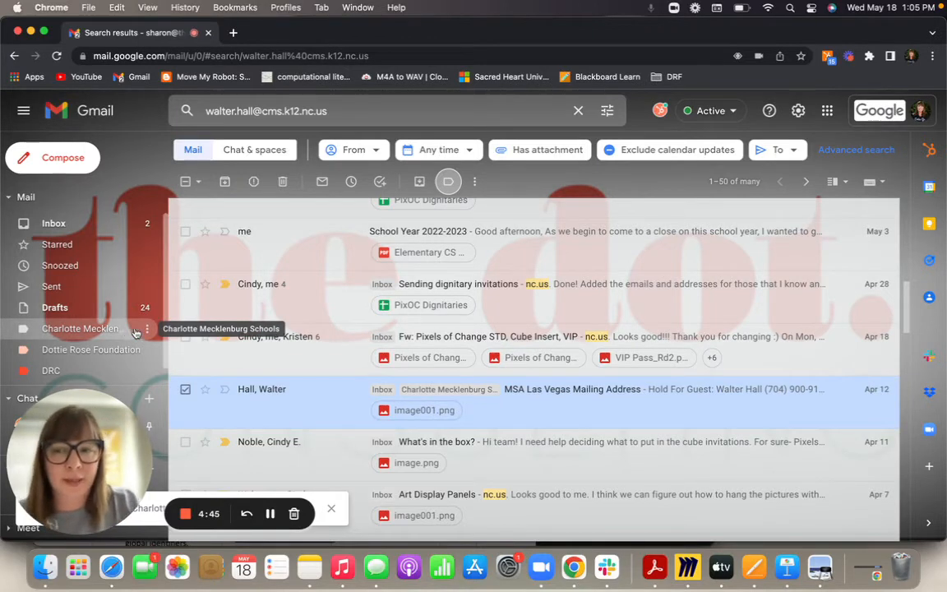
# - Set the Charlotte Mecklenburg Schools label colour to blue, then deselect the email
pyautogui.click(146, 328)
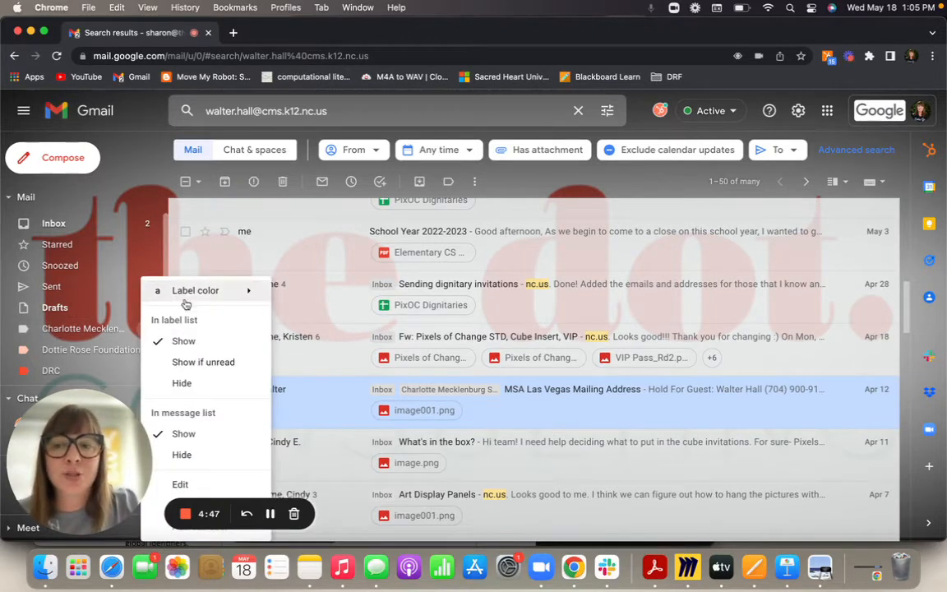
pyautogui.moveTo(201, 289)
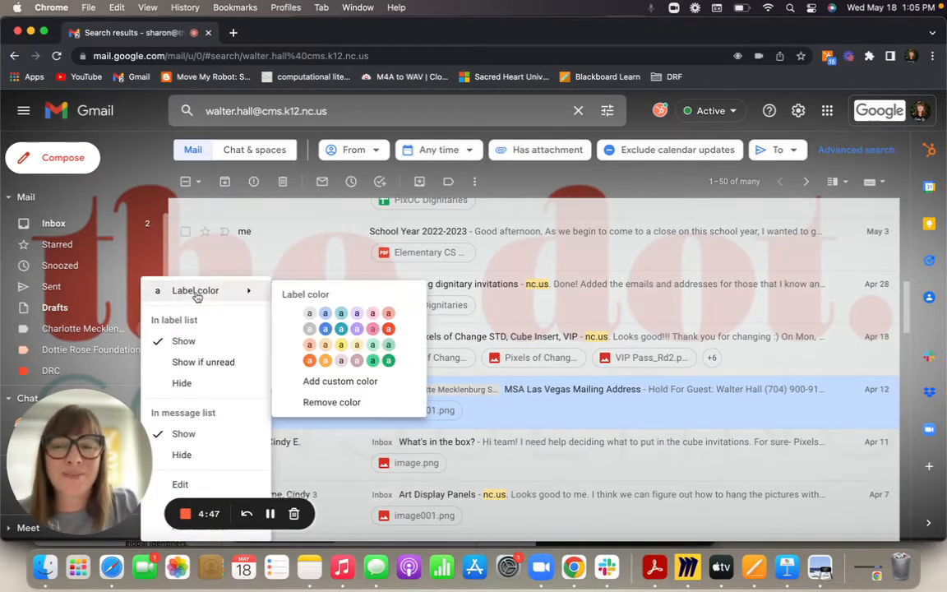
pyautogui.click(325, 330)
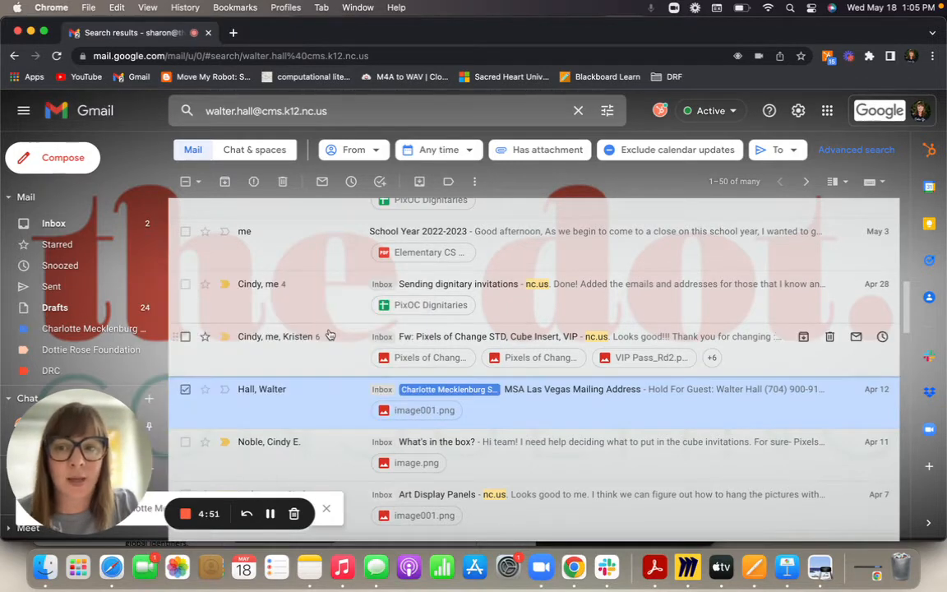
pyautogui.click(185, 389)
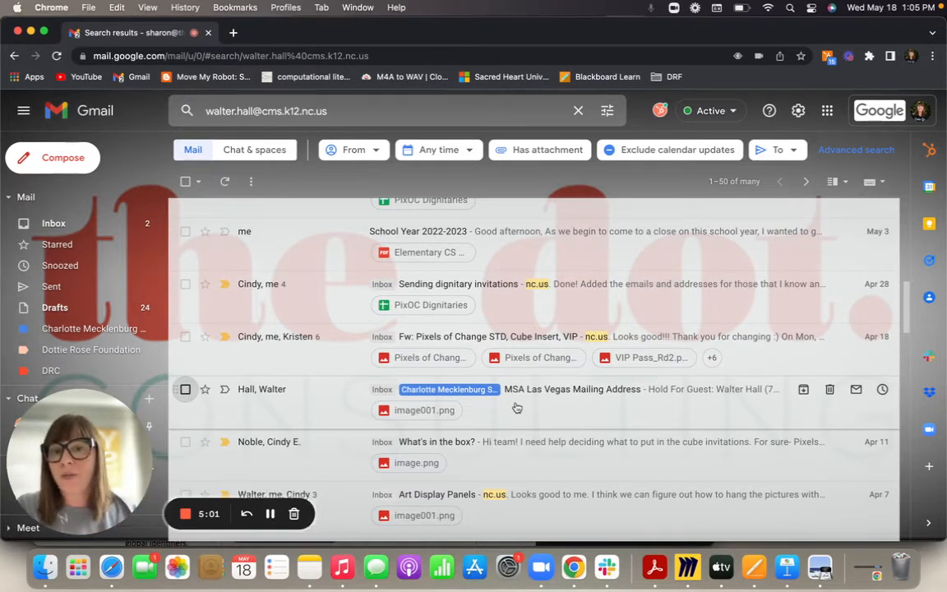
# - View the Charlotte Mecklenburg Schools label's single email and open quick settings
pyautogui.click(106, 328)
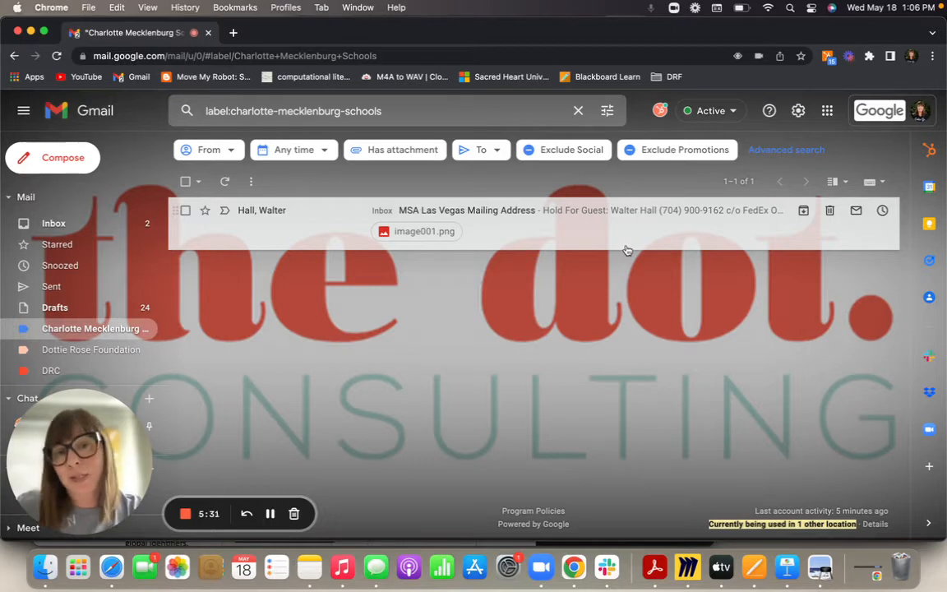
pyautogui.click(798, 111)
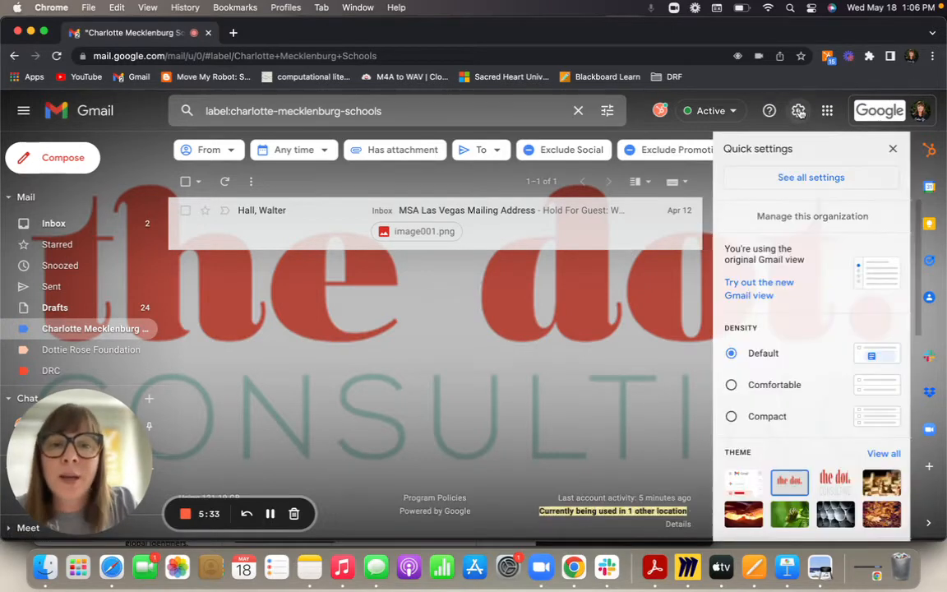
# - Start a new filter from the Filters and Blocked Addresses settings page
pyautogui.click(785, 181)
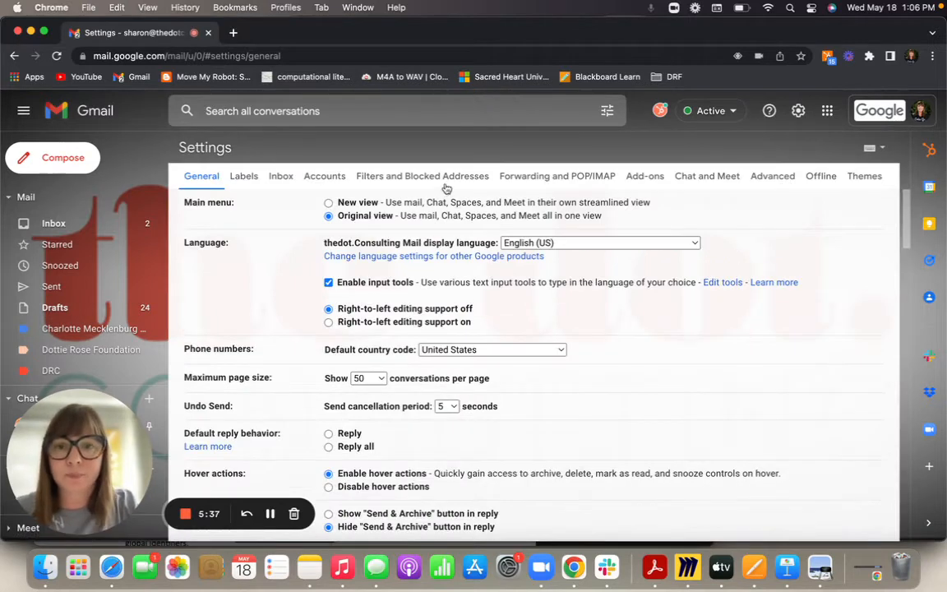
pyautogui.click(419, 177)
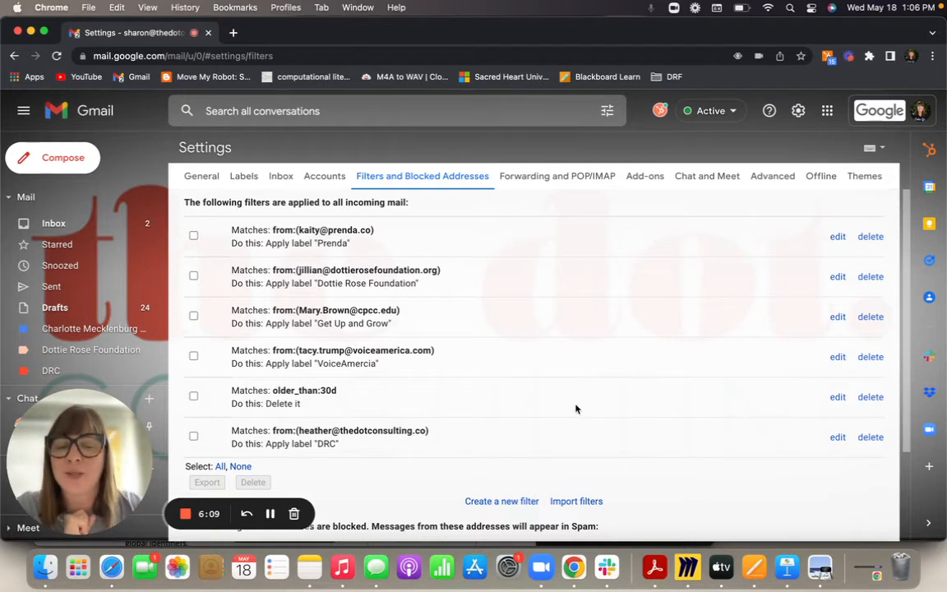
pyautogui.click(511, 500)
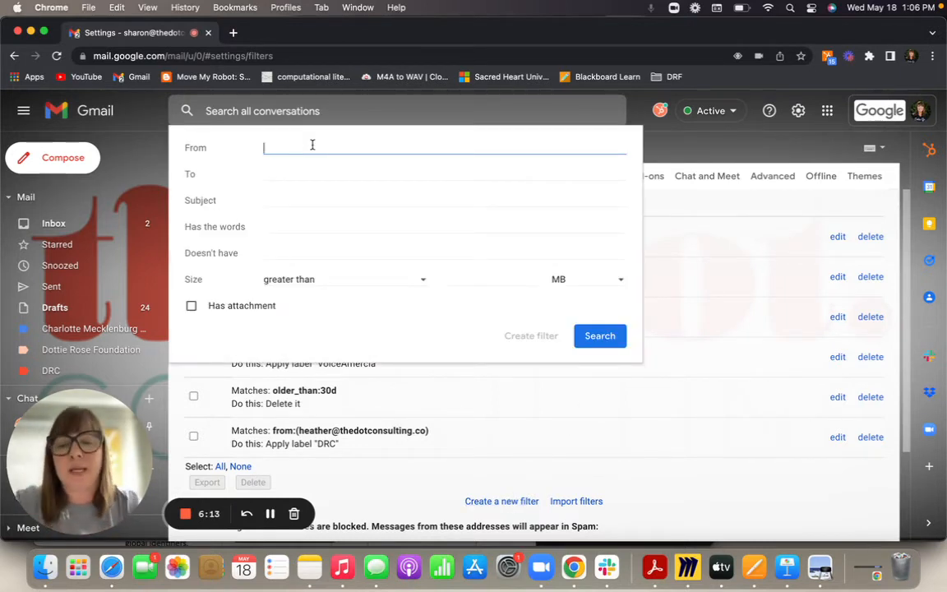
# - Set the filter's From criterion to the school contact's address chosen from the suggestions
pyautogui.write('w')
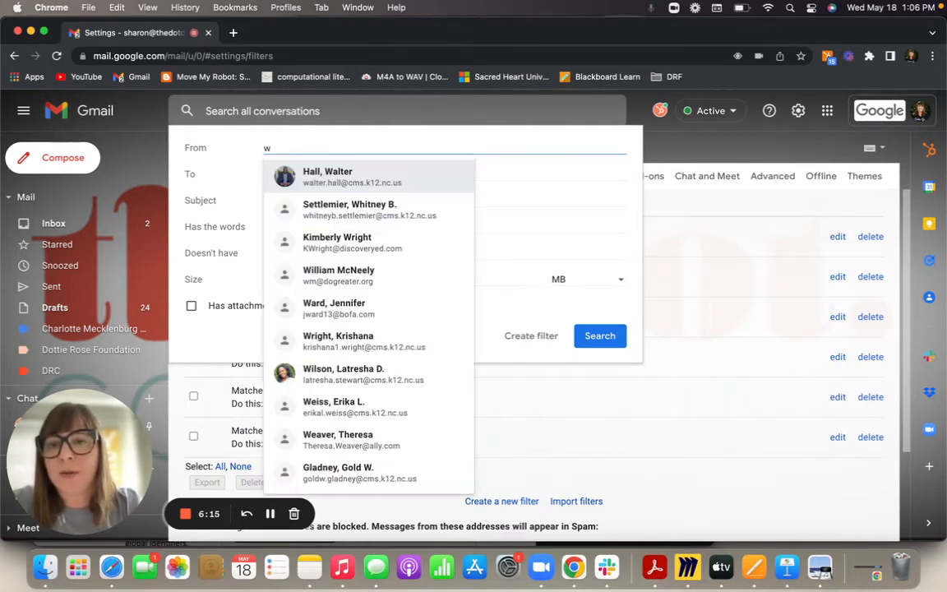
pyautogui.click(363, 176)
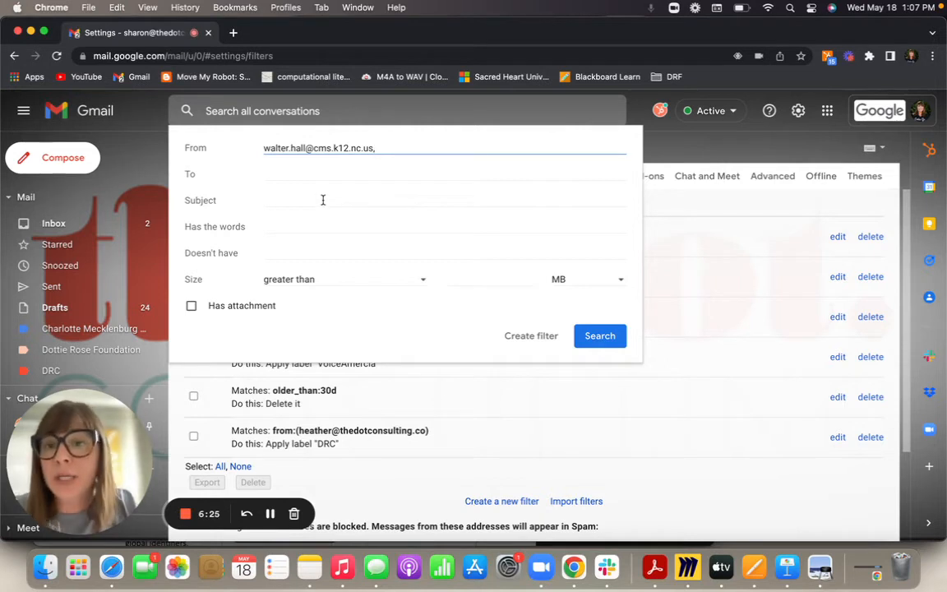
pyautogui.click(314, 224)
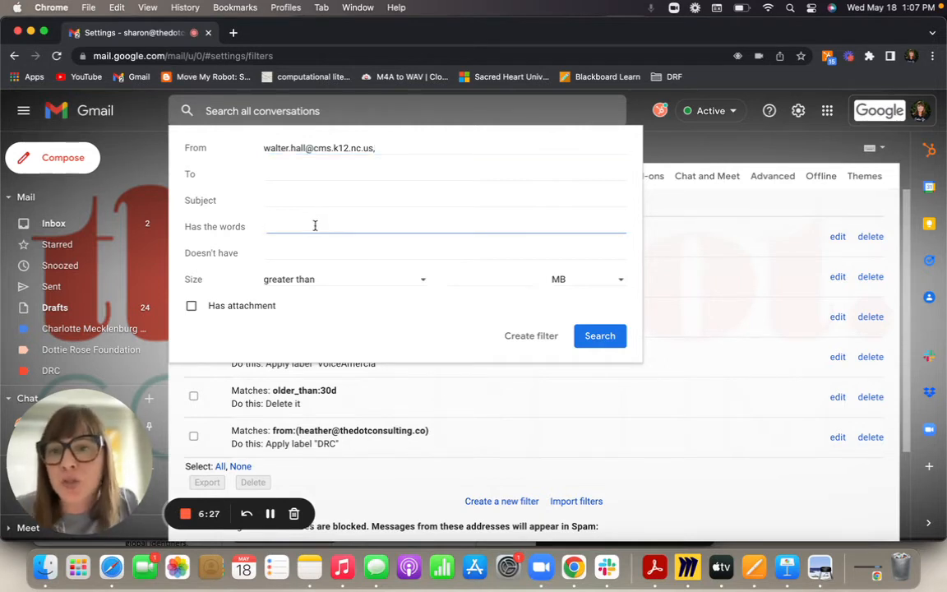
pyautogui.click(315, 252)
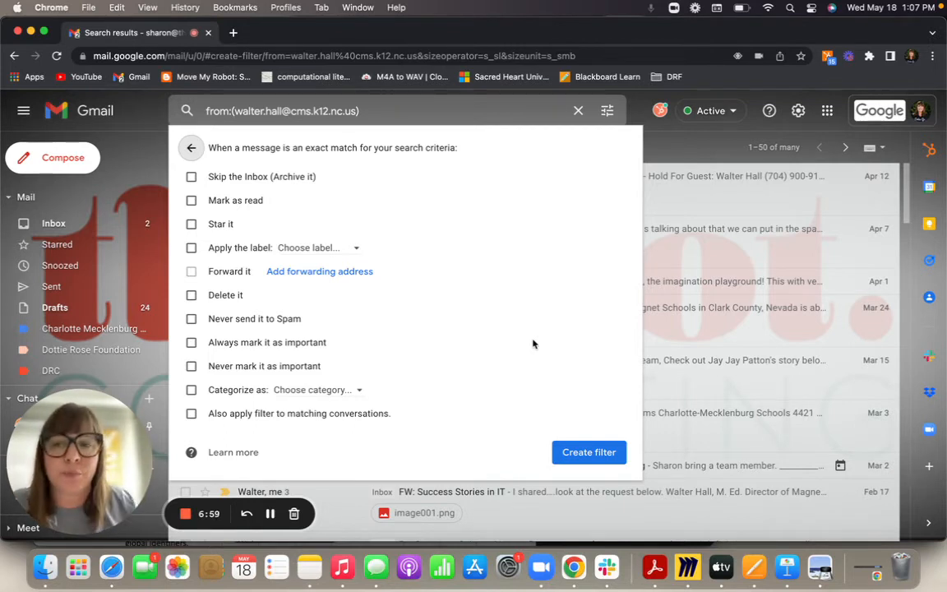
# - Have the filter apply the Charlotte Mecklenburg Schools label and save it
pyautogui.click(191, 247)
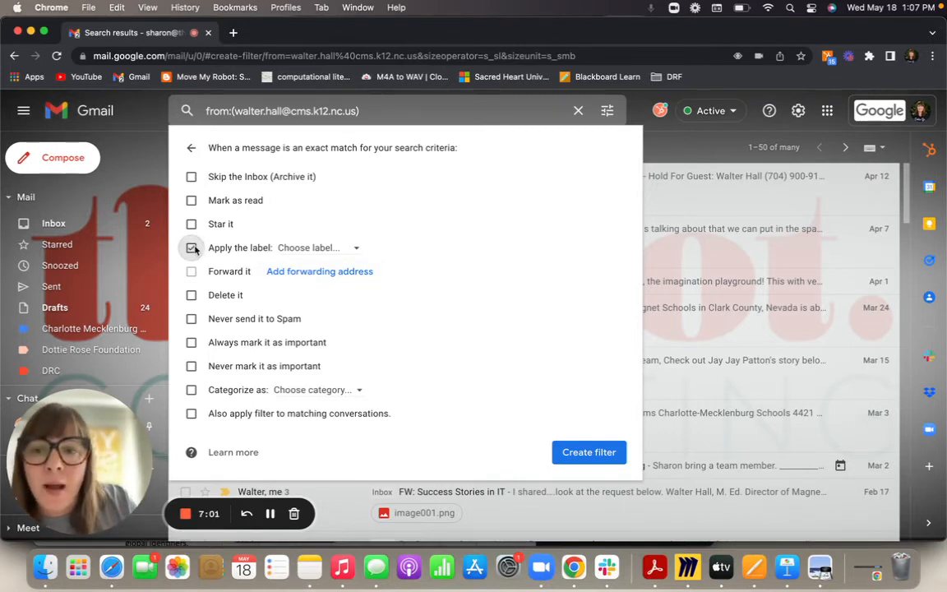
pyautogui.click(328, 247)
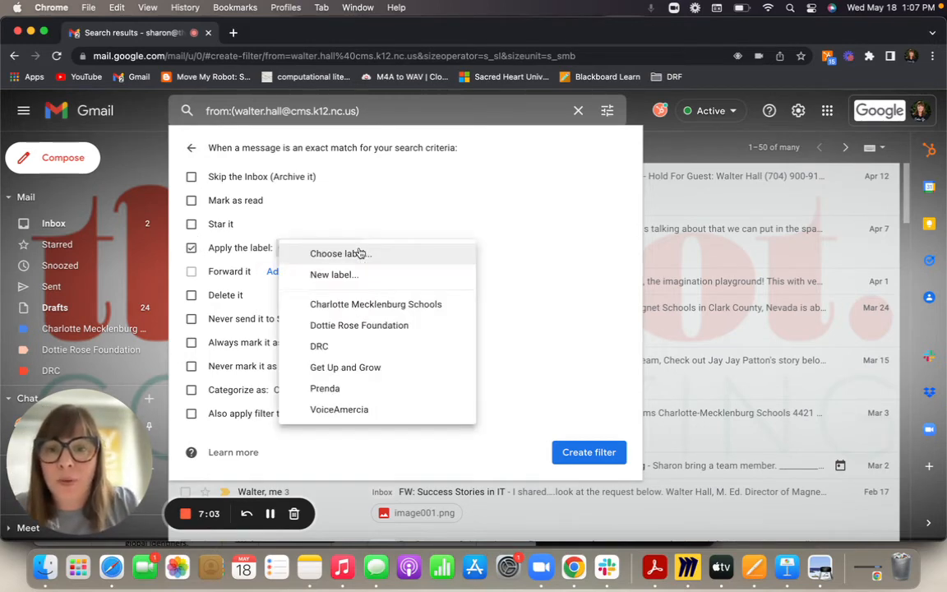
pyautogui.click(355, 304)
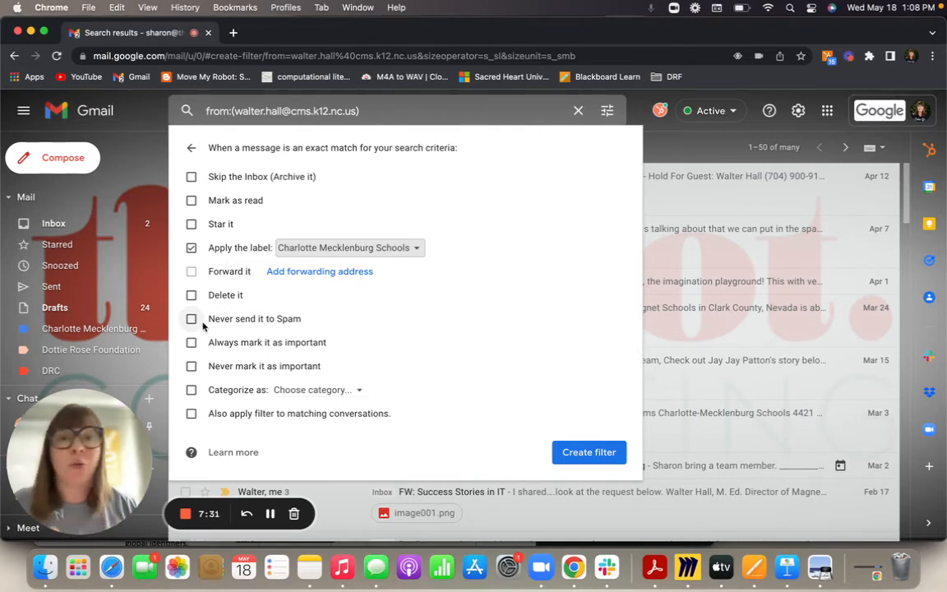
pyautogui.click(584, 452)
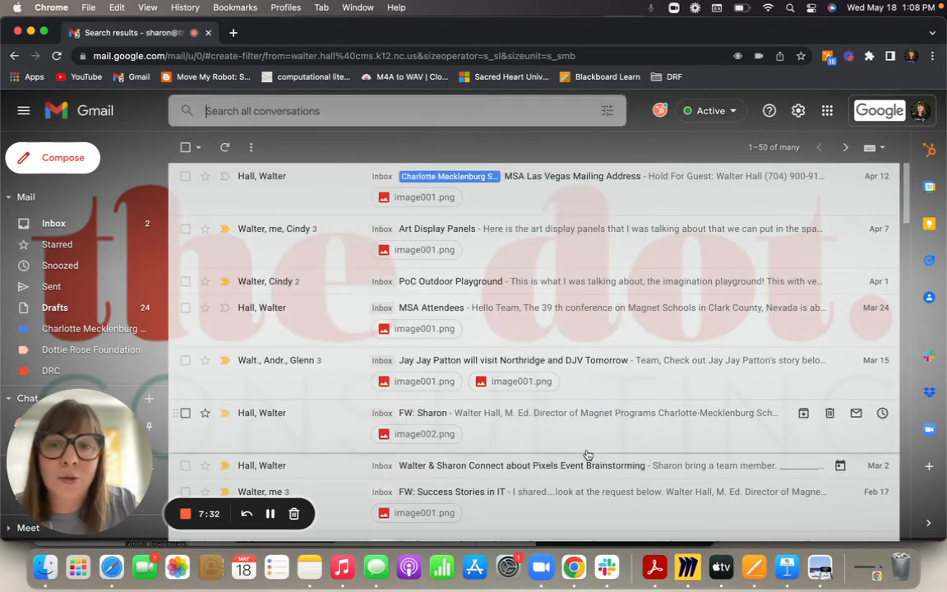
pyautogui.scroll(-2, 566, 336)
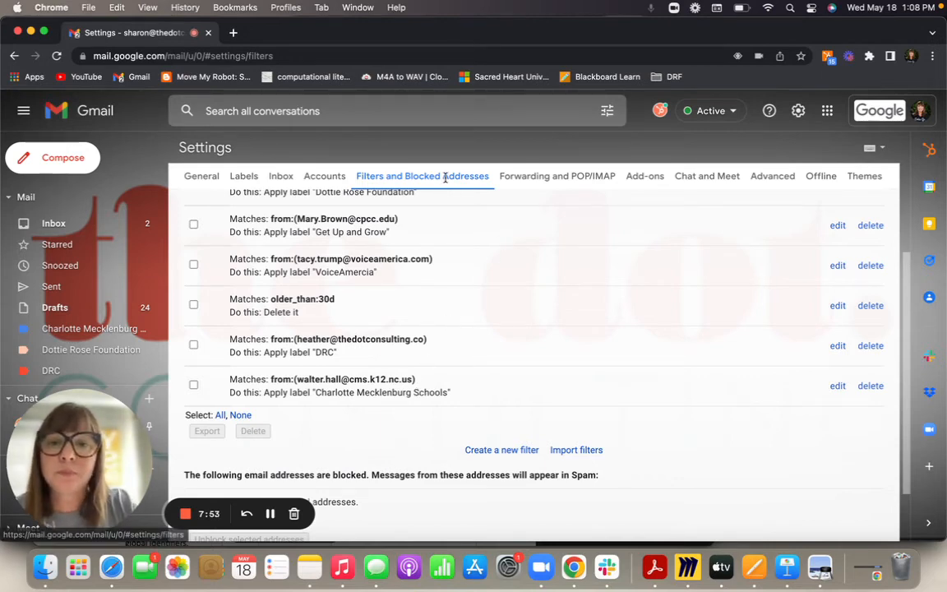
pyautogui.scroll(2, 446, 247)
pyautogui.scroll(-4, 446, 288)
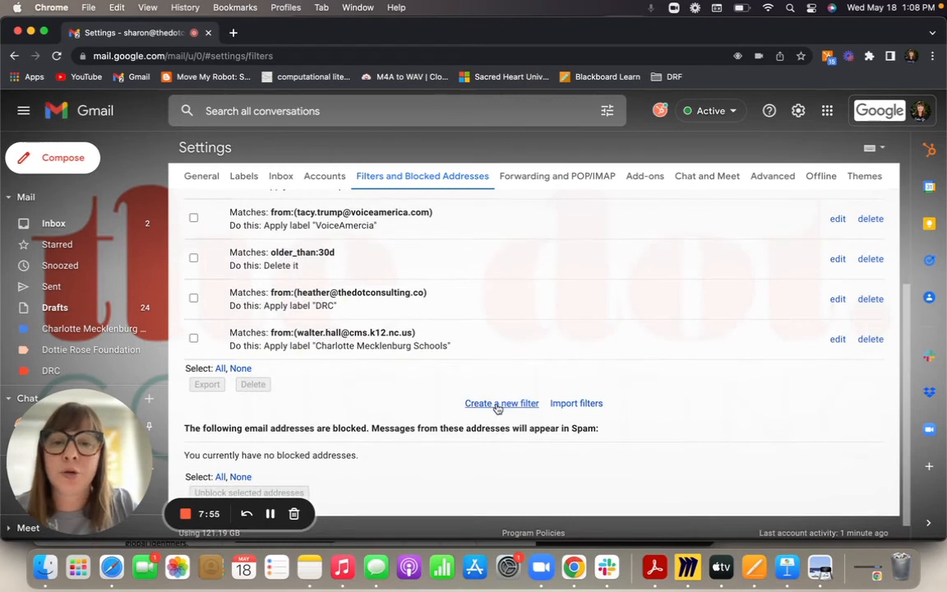
# - Create a demo filter that deletes all mail from a sample sender address
pyautogui.click(499, 404)
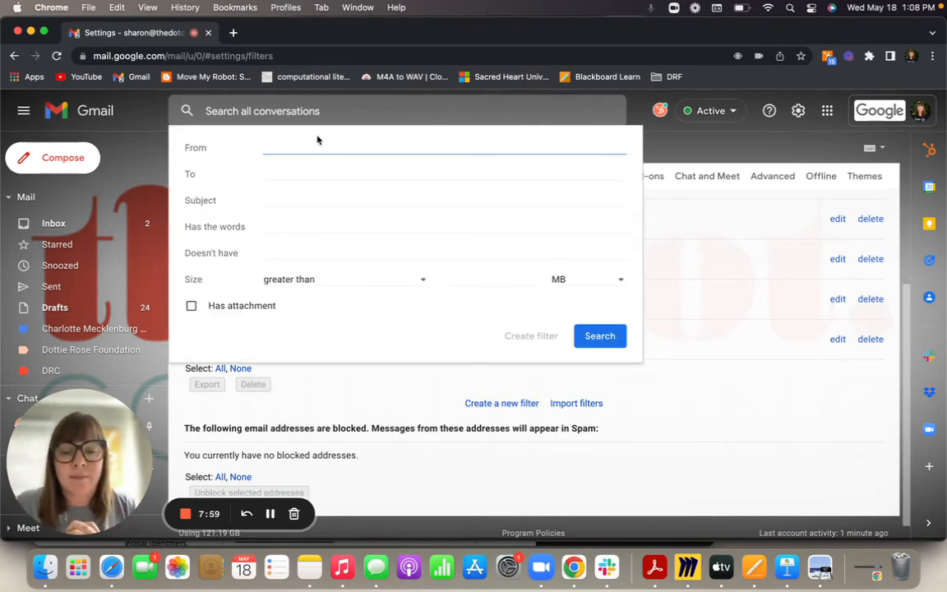
pyautogui.write('h')
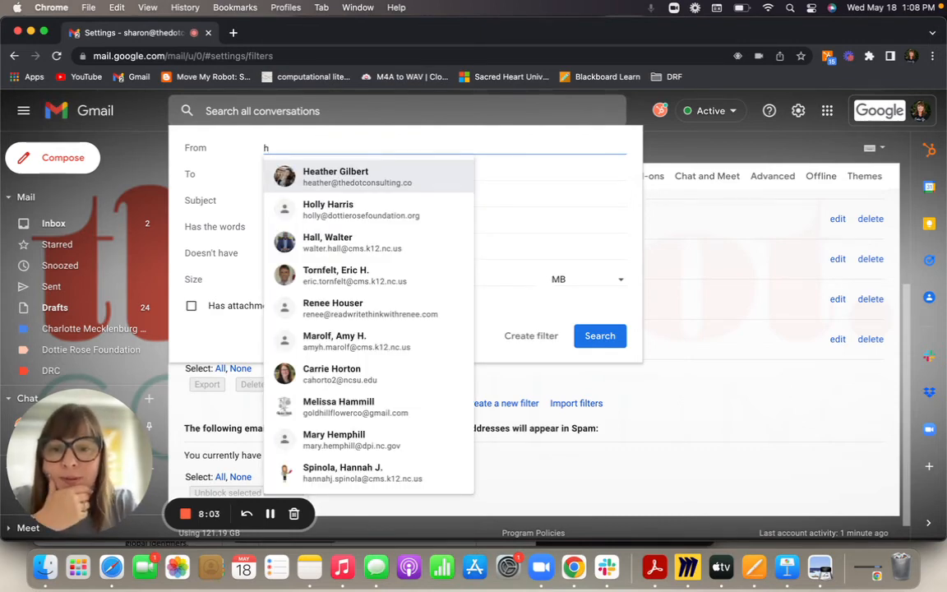
pyautogui.press('BackSpace')
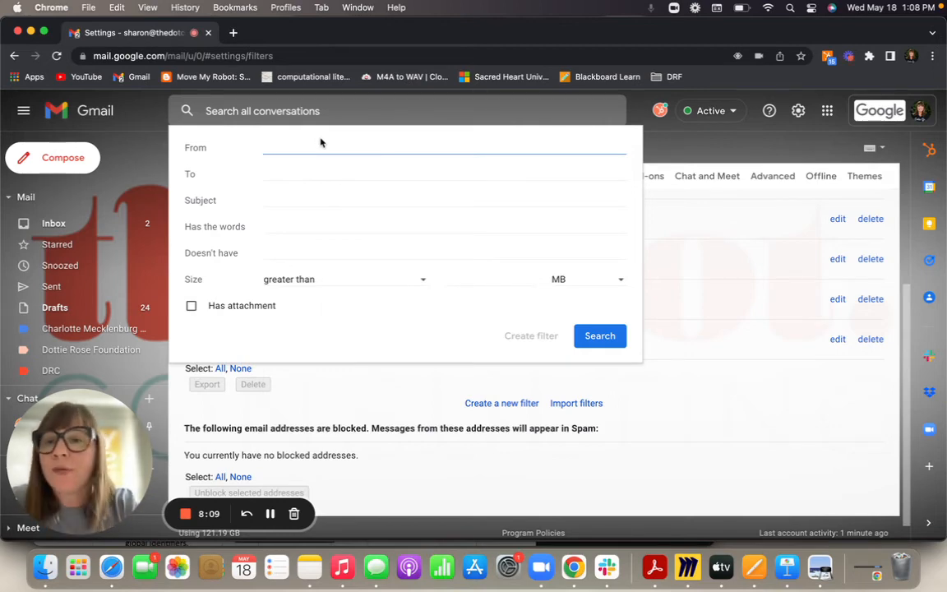
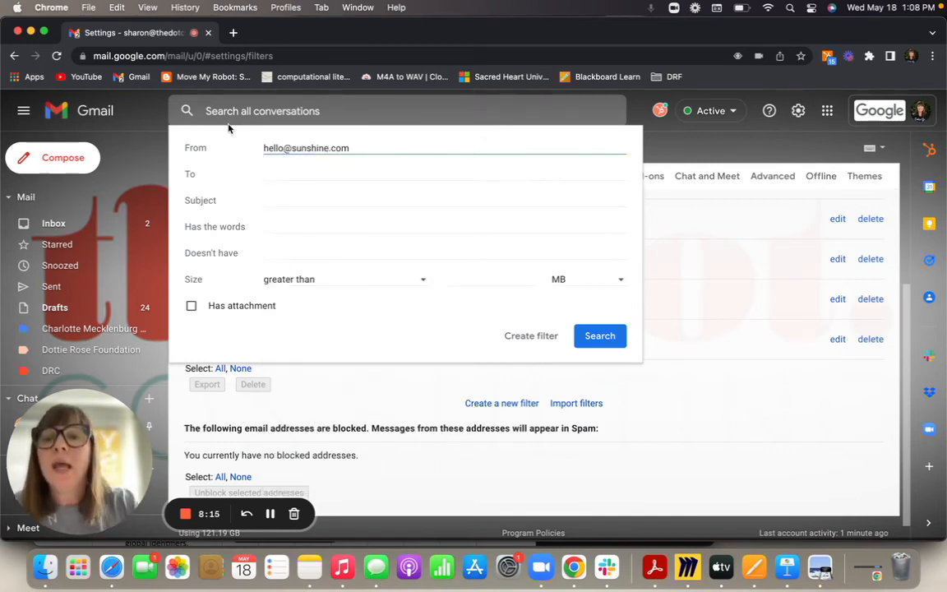
pyautogui.click(526, 338)
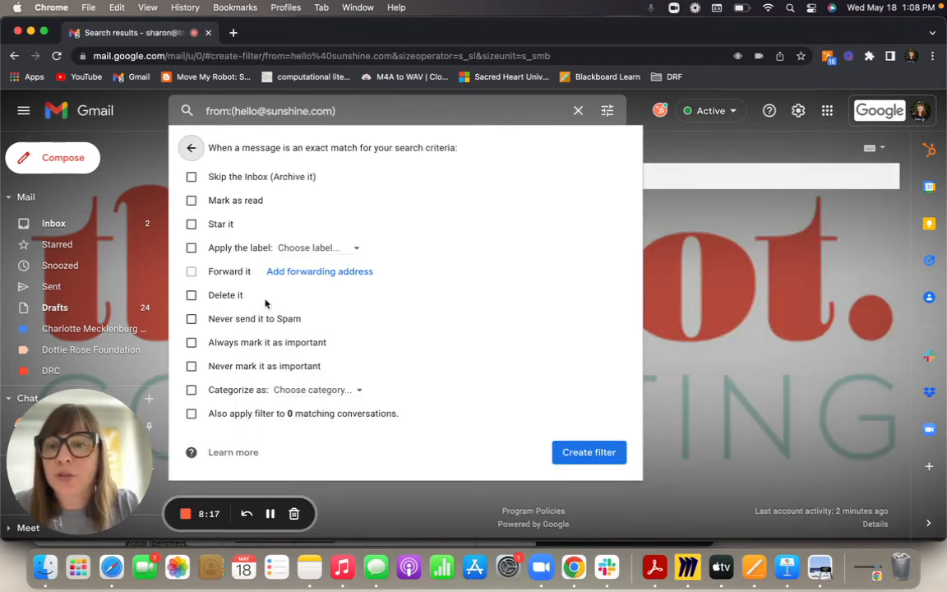
pyautogui.click(192, 296)
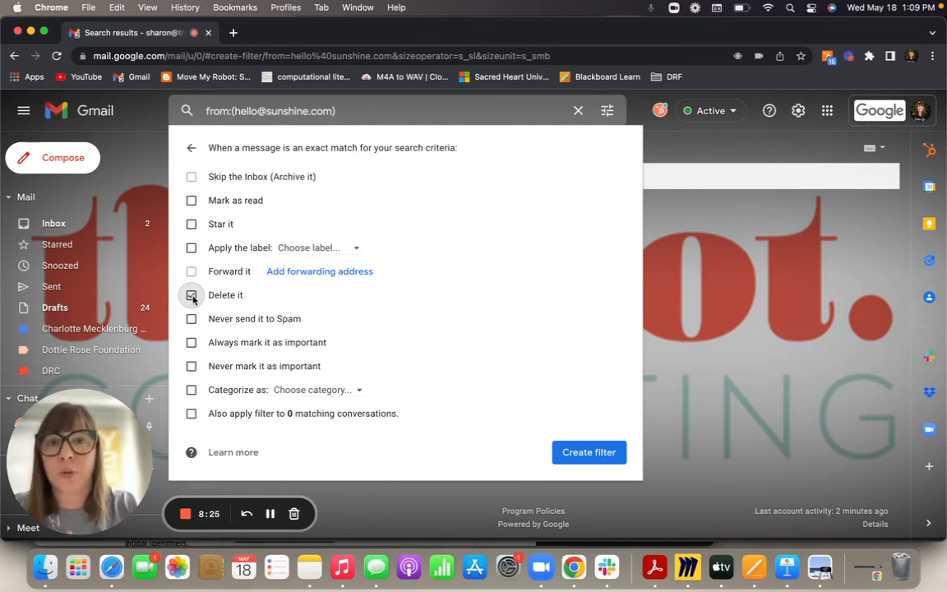
pyautogui.click(590, 454)
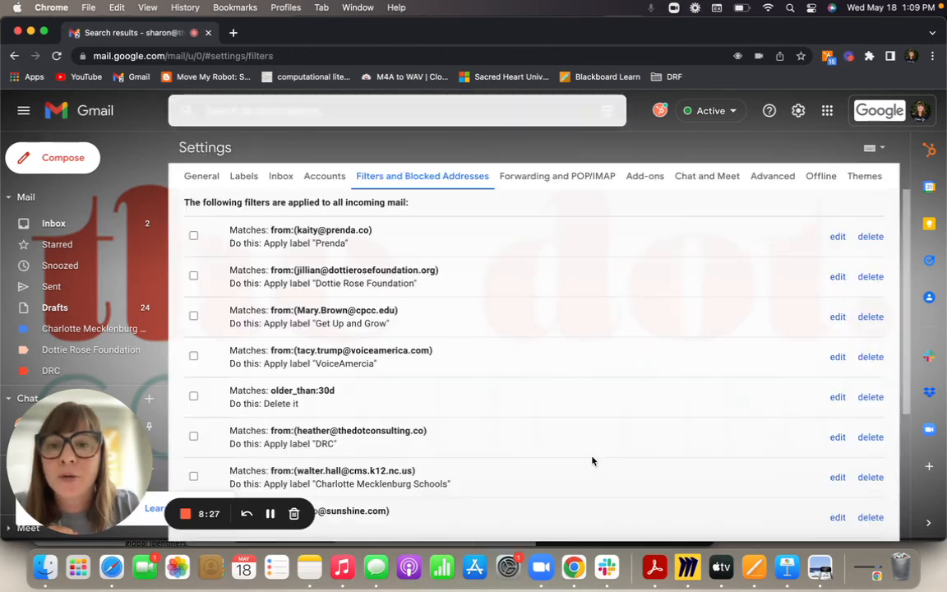
# - Delete the demo sample-sender filter and confirm its removal
pyautogui.scroll(-3, 592, 460)
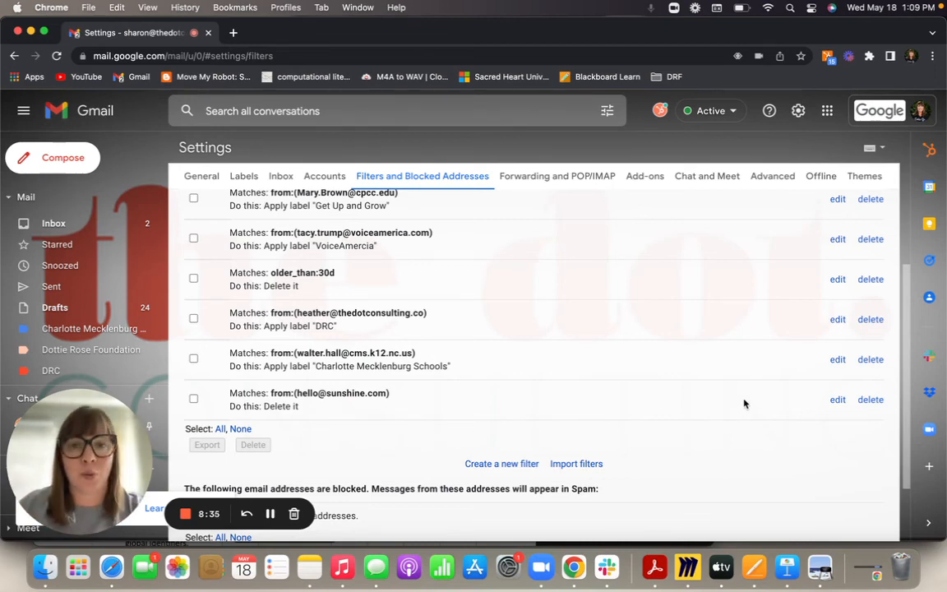
pyautogui.click(871, 400)
pyautogui.click(597, 343)
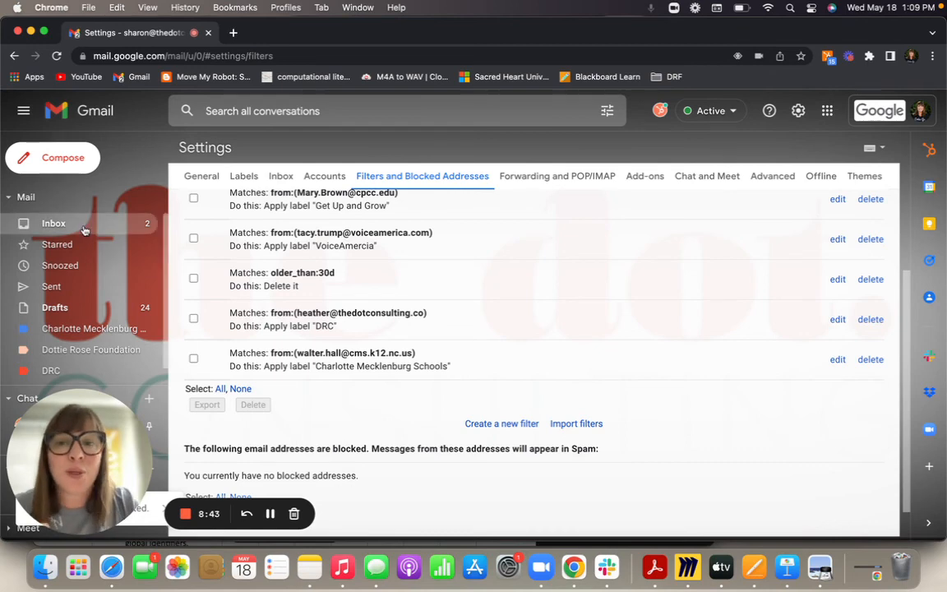
pyautogui.click(243, 176)
# - Back on Filters, view the Charlotte Mecklenburg Schools, then Dottie Rose Foundation label emails
pyautogui.click(428, 176)
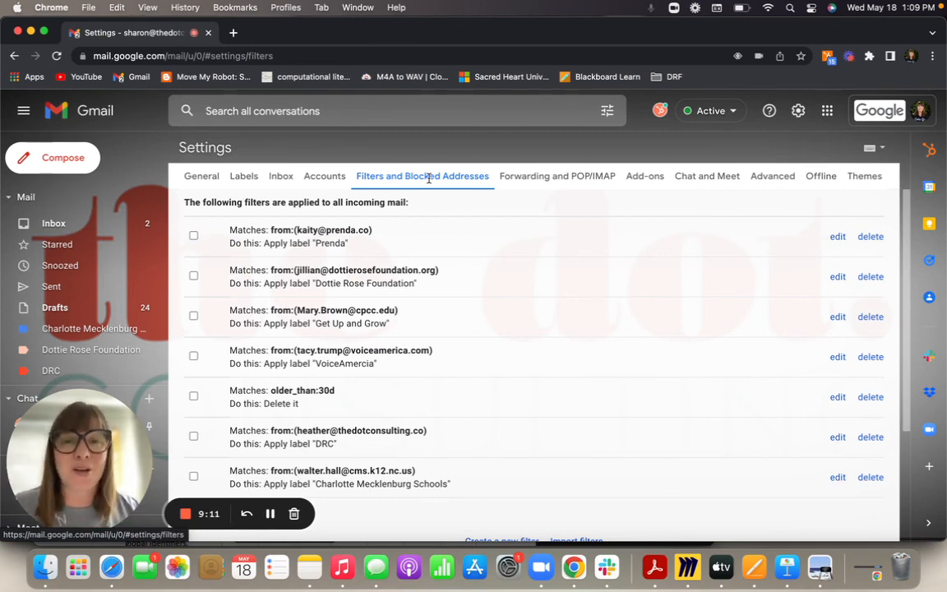
pyautogui.click(88, 329)
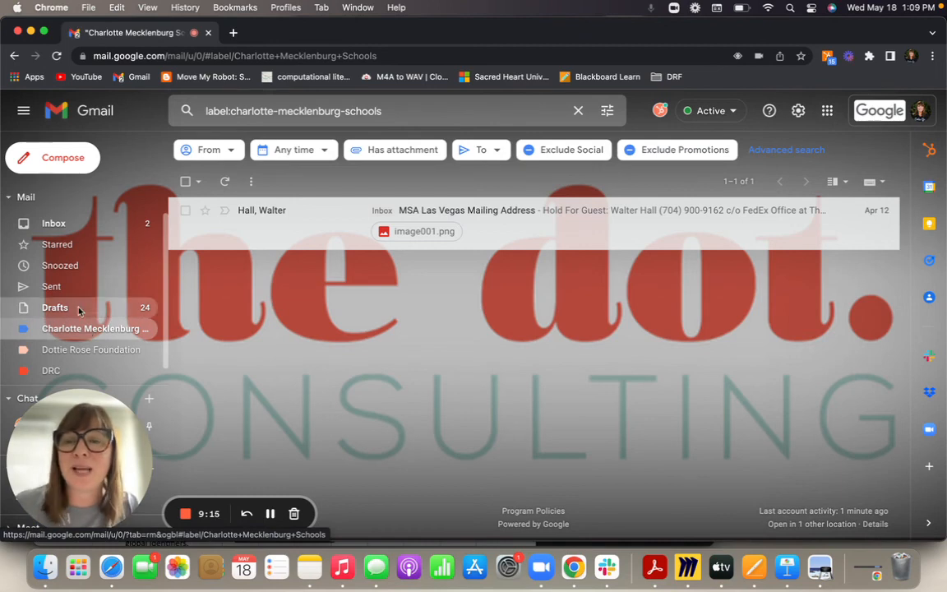
pyautogui.click(78, 349)
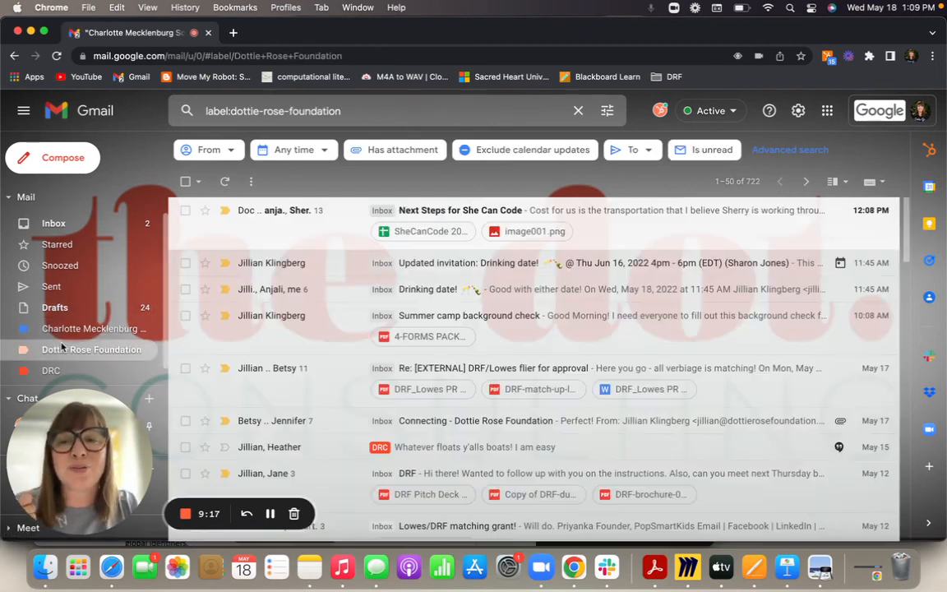